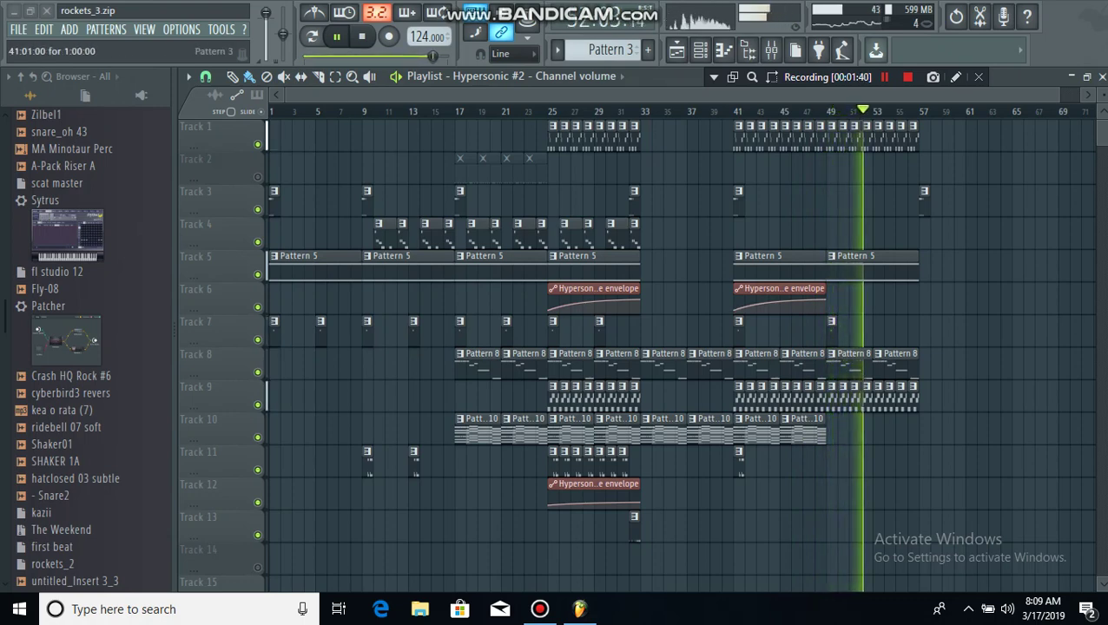
Place a Pattern 7 clip on Track 7 and a Pattern 11 clip on Track 11, both at bar 57, and stop playback
{"action": "left_click", "coordinate": [738, 331]}
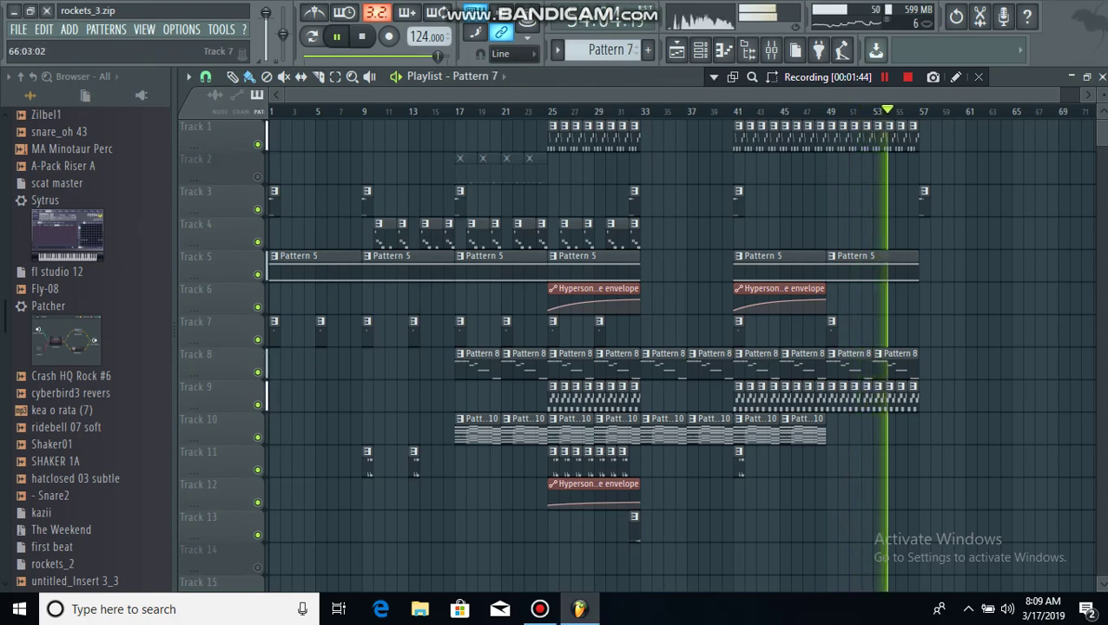
{"action": "left_click", "coordinate": [924, 331]}
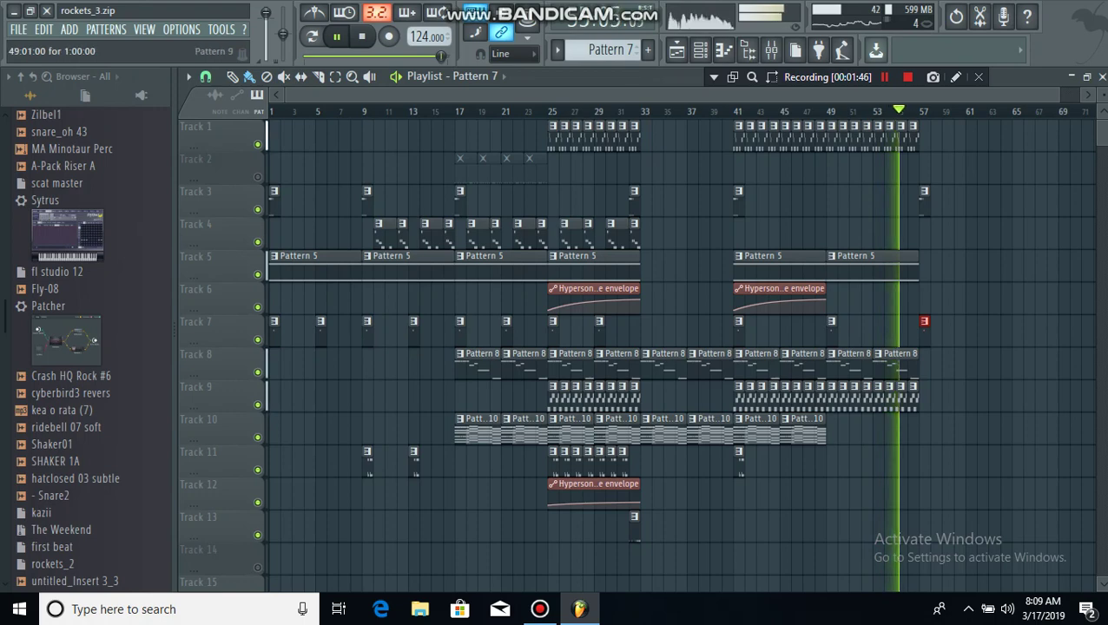
{"action": "left_click", "coordinate": [738, 462]}
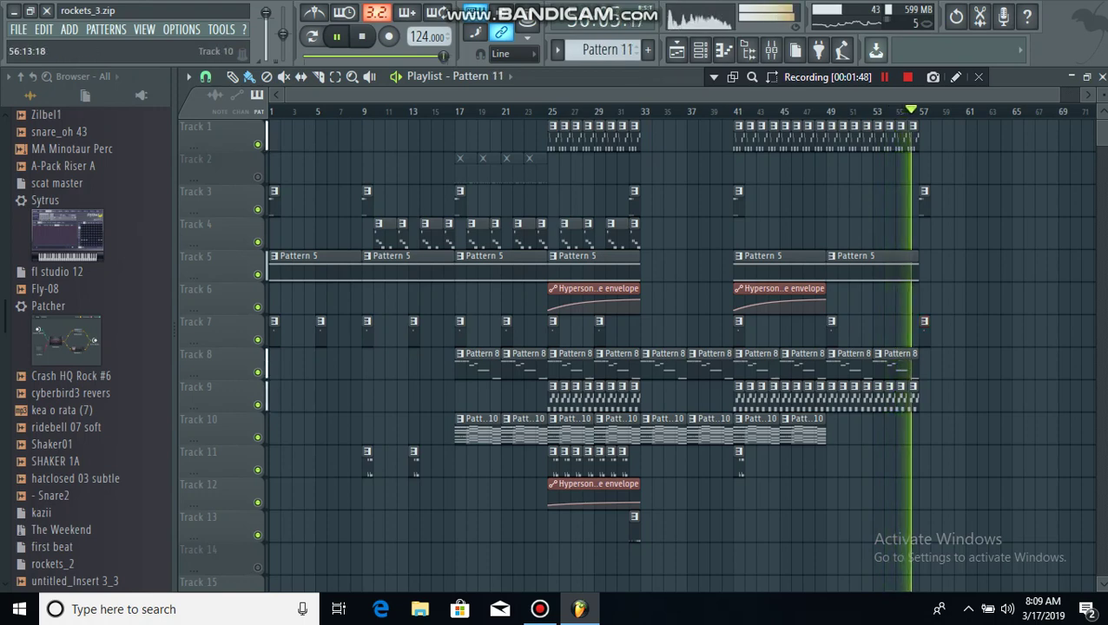
{"action": "left_click", "coordinate": [924, 451]}
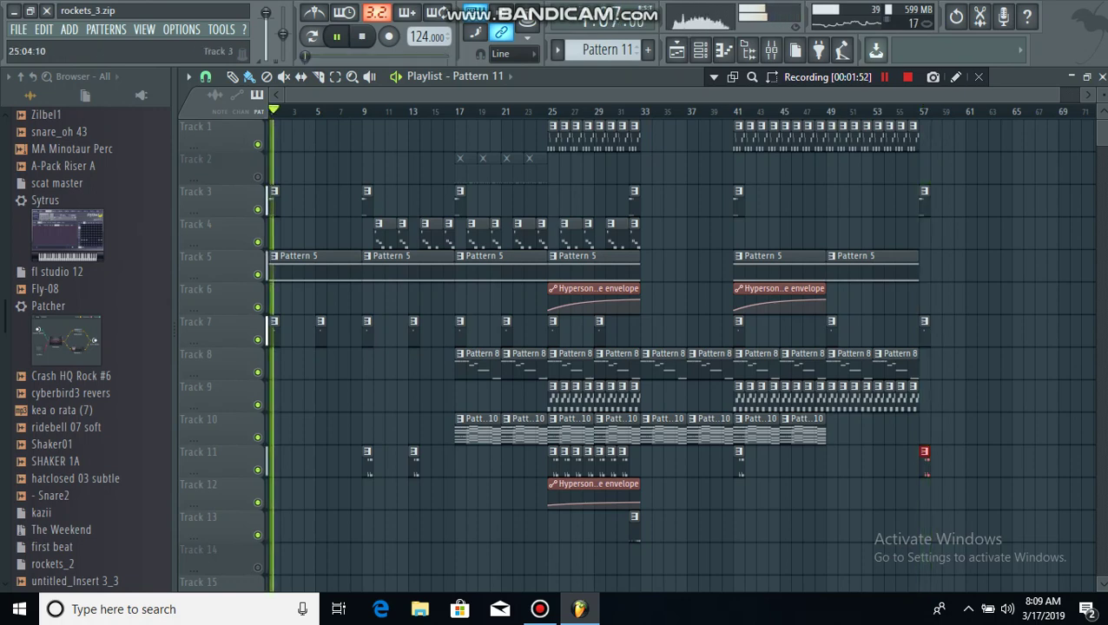
{"action": "left_click", "coordinate": [361, 36]}
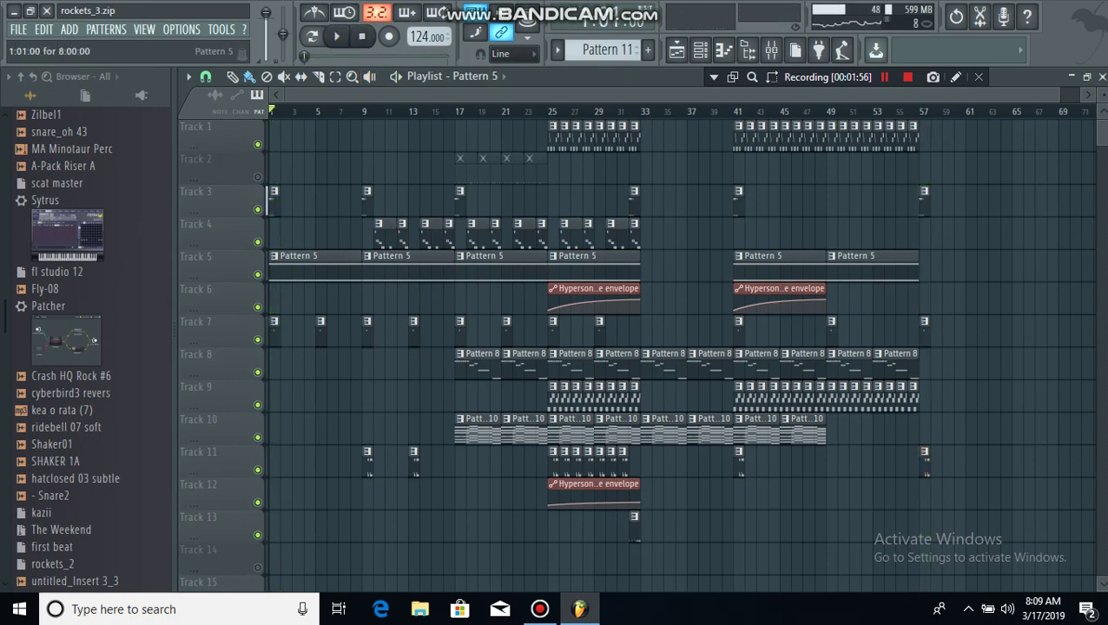
Open Pattern 5's Dune part in the piano roll and examine its notes across the whole pattern
{"action": "double_click", "coordinate": [344, 271]}
{"action": "left_click_drag", "start_coordinate": [760, 94], "coordinate": [1079, 94]}
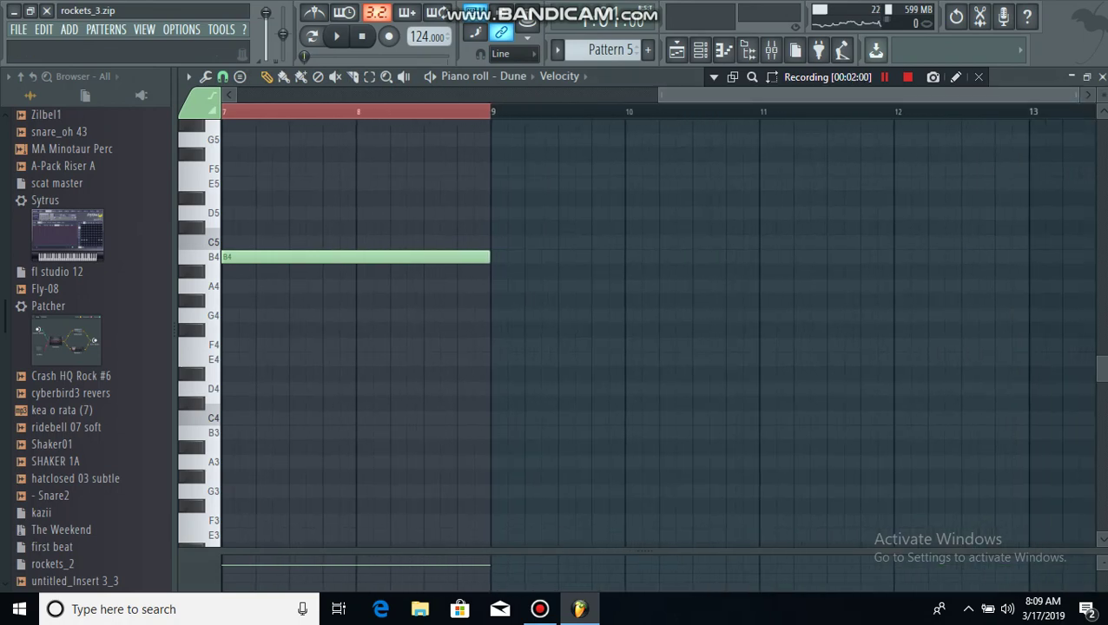
{"action": "left_click_drag", "start_coordinate": [764, 94], "coordinate": [342, 95]}
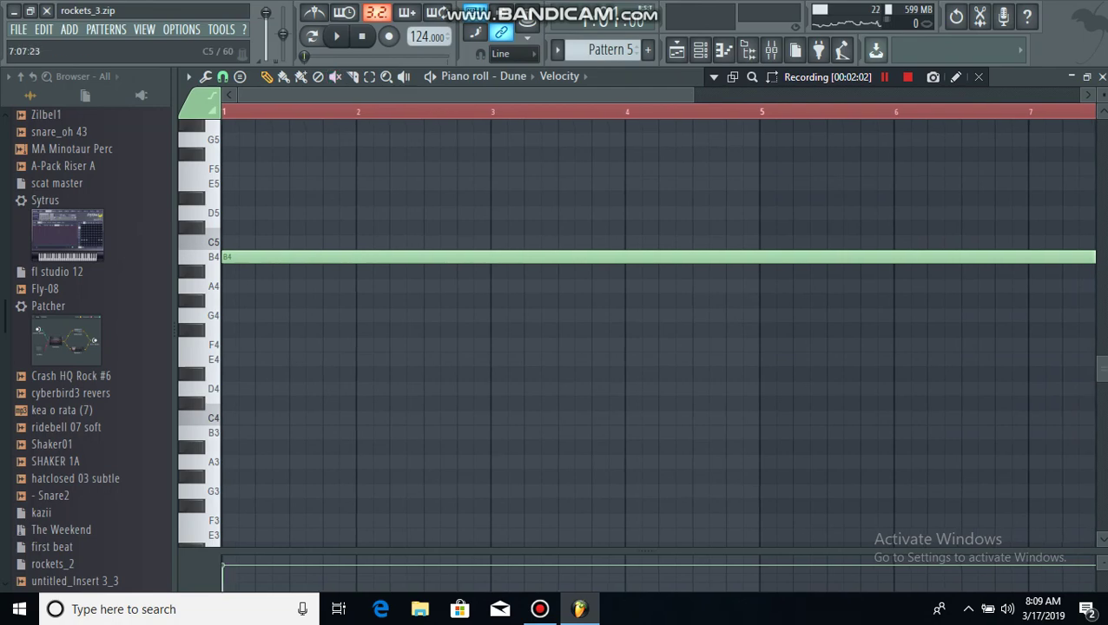
{"action": "scroll", "coordinate": [658, 256], "scroll_direction": "down", "scroll_amount": 4}
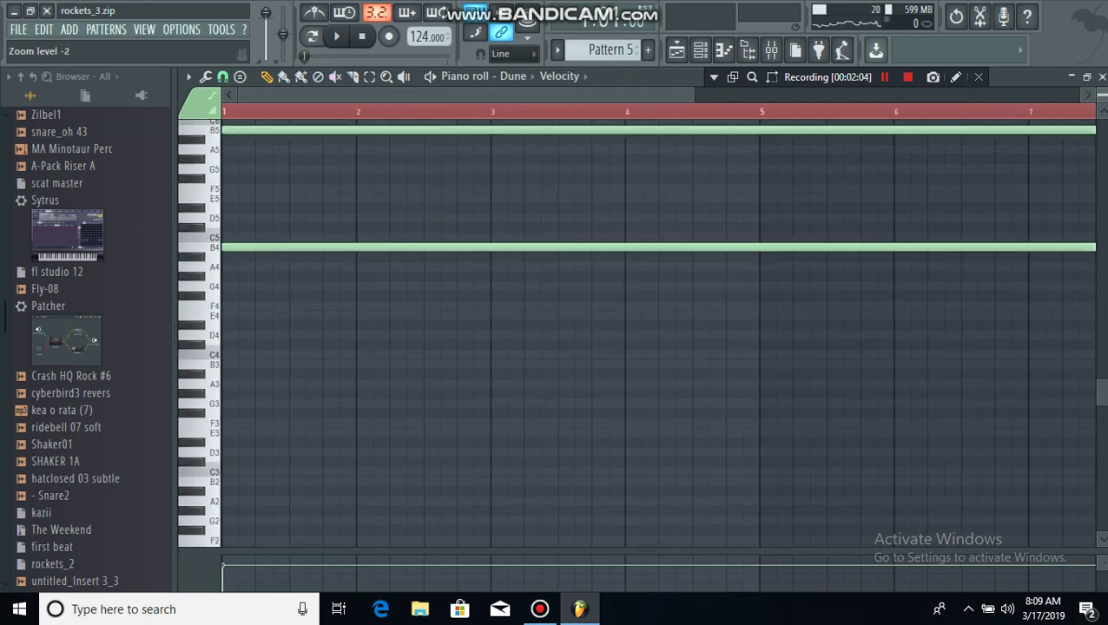
{"action": "scroll", "coordinate": [634, 330], "scroll_direction": "up", "scroll_amount": 1}
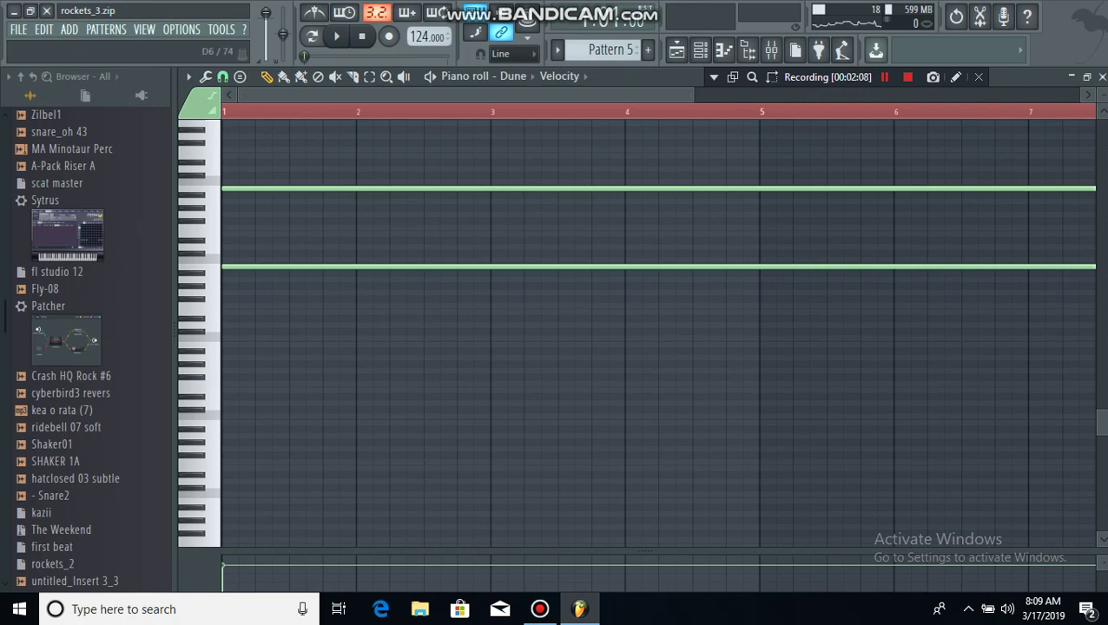
{"action": "left_click", "coordinate": [202, 103]}
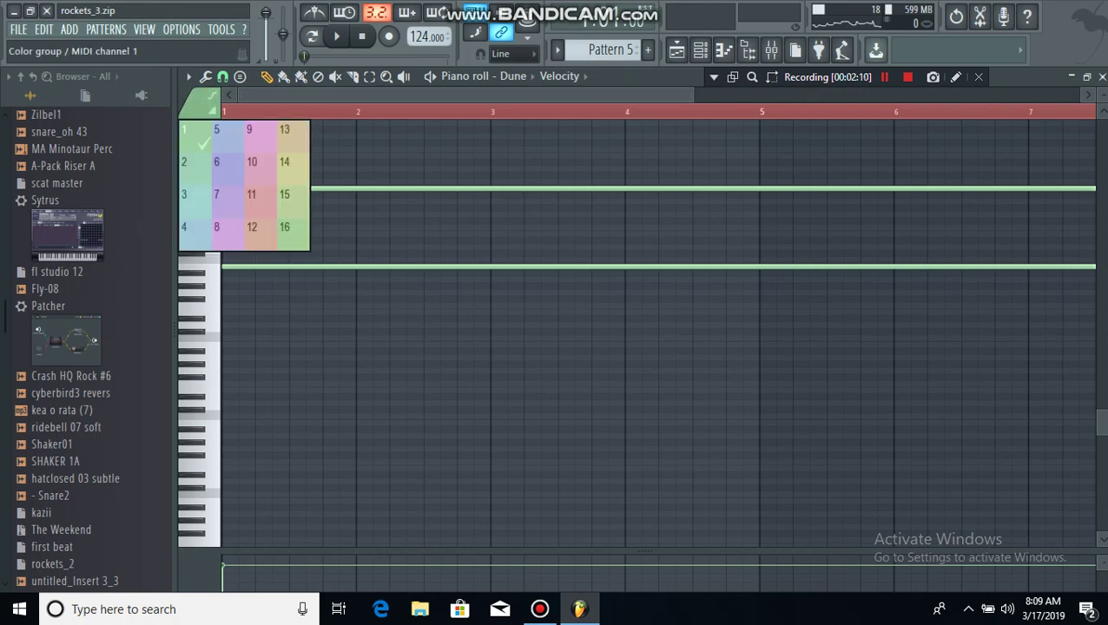
{"action": "key", "text": "Escape"}
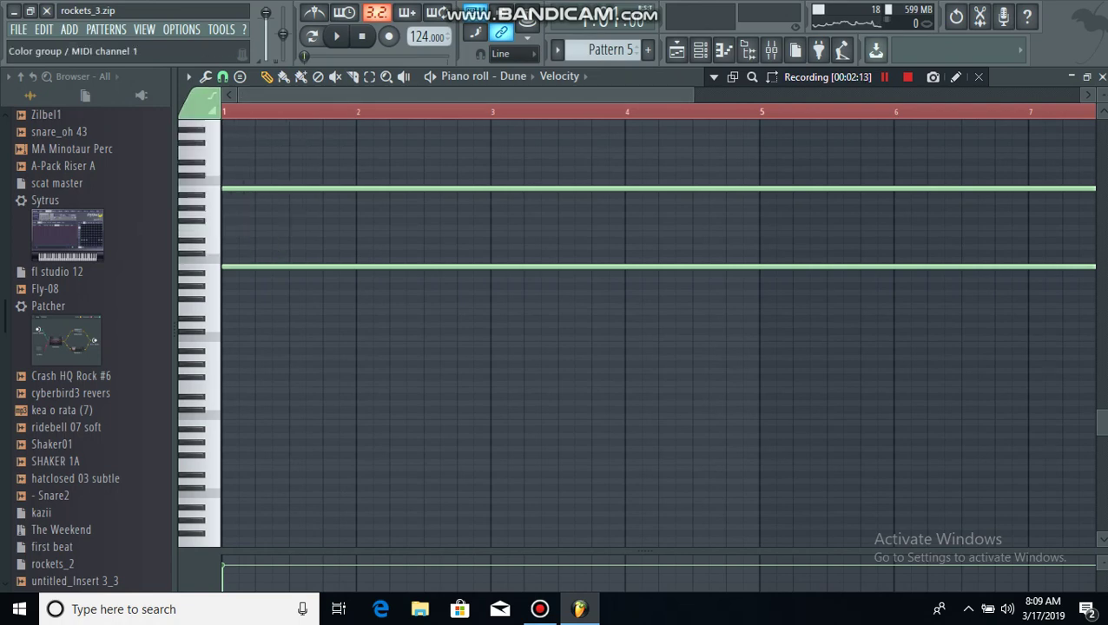
{"action": "left_click", "coordinate": [187, 76]}
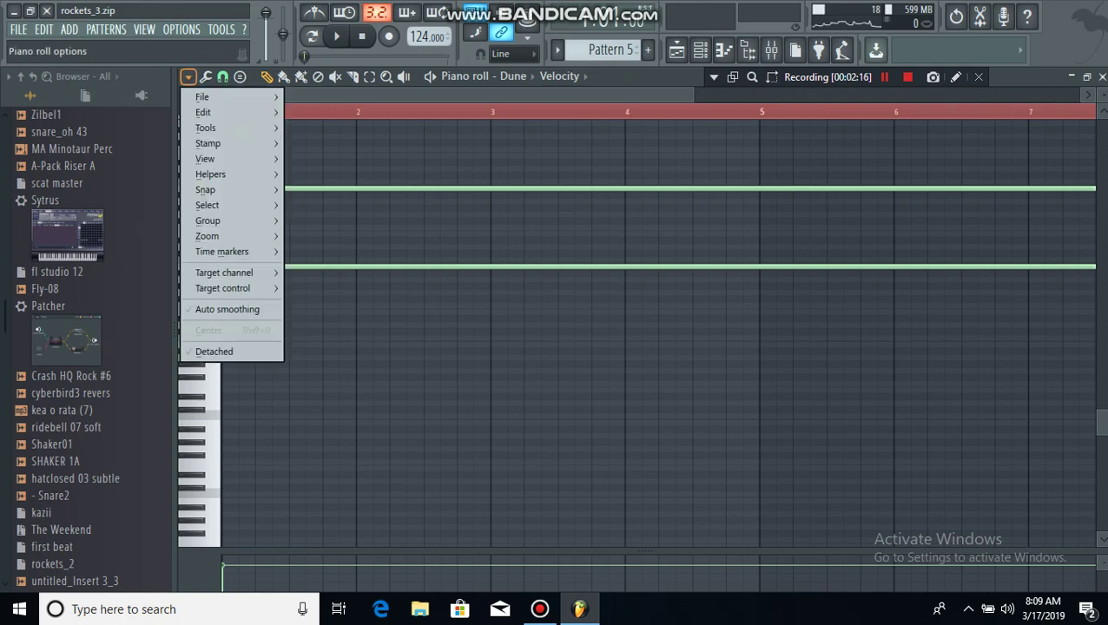
{"action": "left_click", "coordinate": [187, 77]}
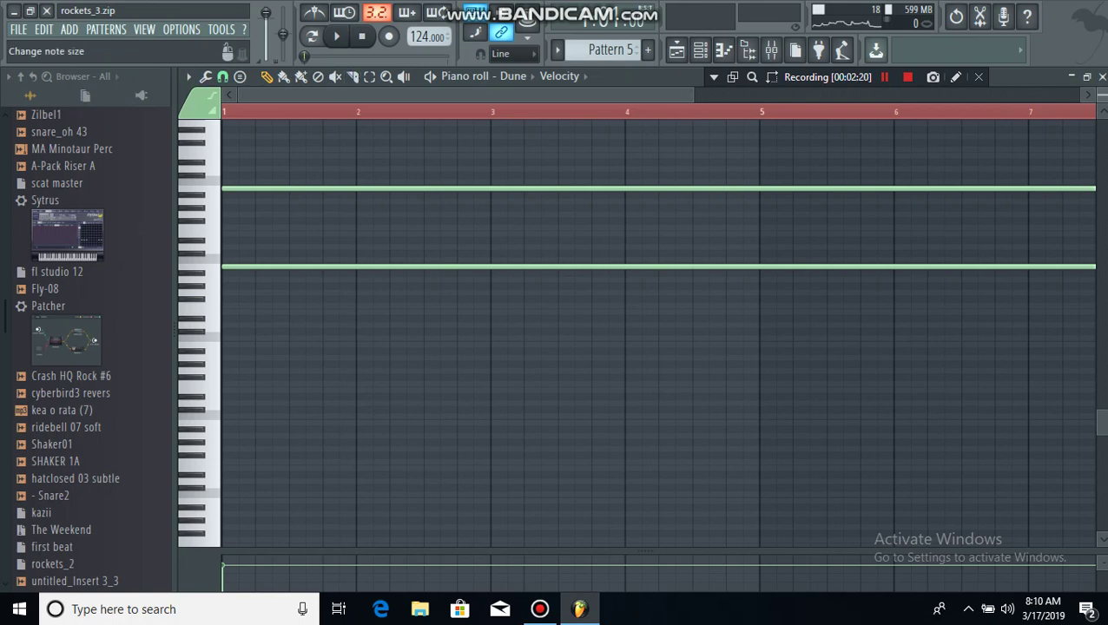
Play Pattern 5 on its own with the full length of its Dune notes in view, and stop it at the end
{"action": "left_click_drag", "start_coordinate": [1101, 94], "coordinate": [1101, 108]}
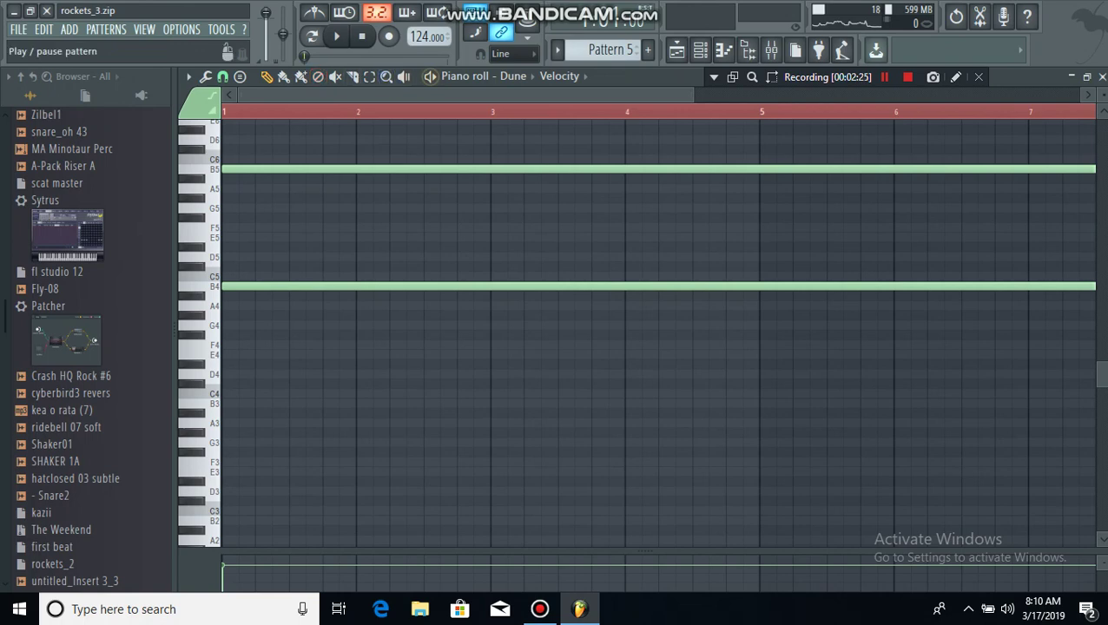
{"action": "left_click", "coordinate": [337, 36]}
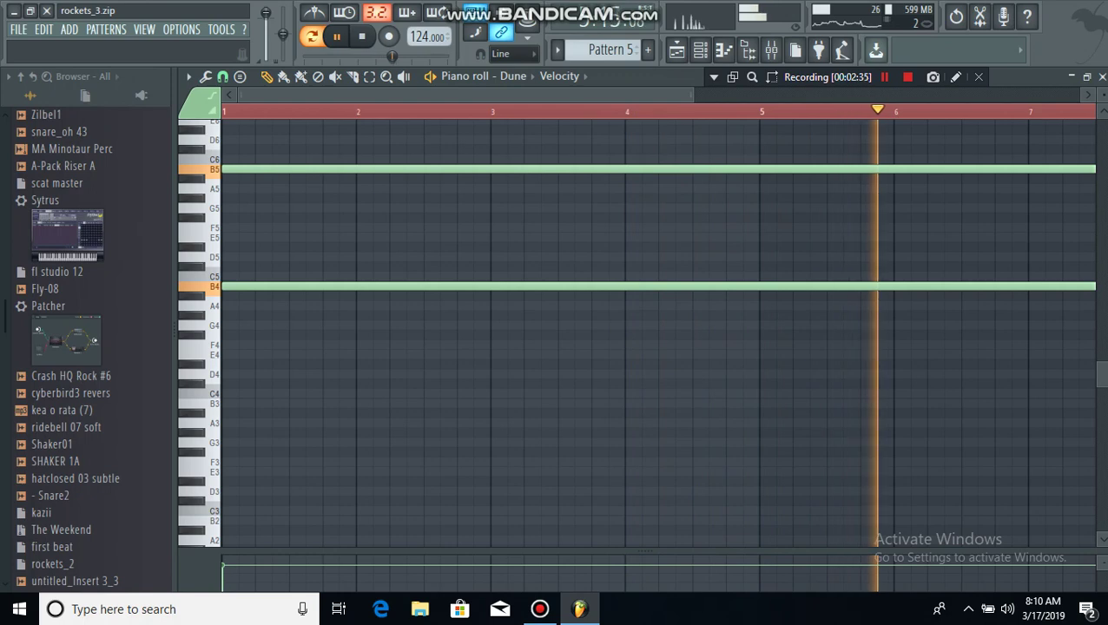
{"action": "left_click_drag", "start_coordinate": [692, 95], "coordinate": [949, 95]}
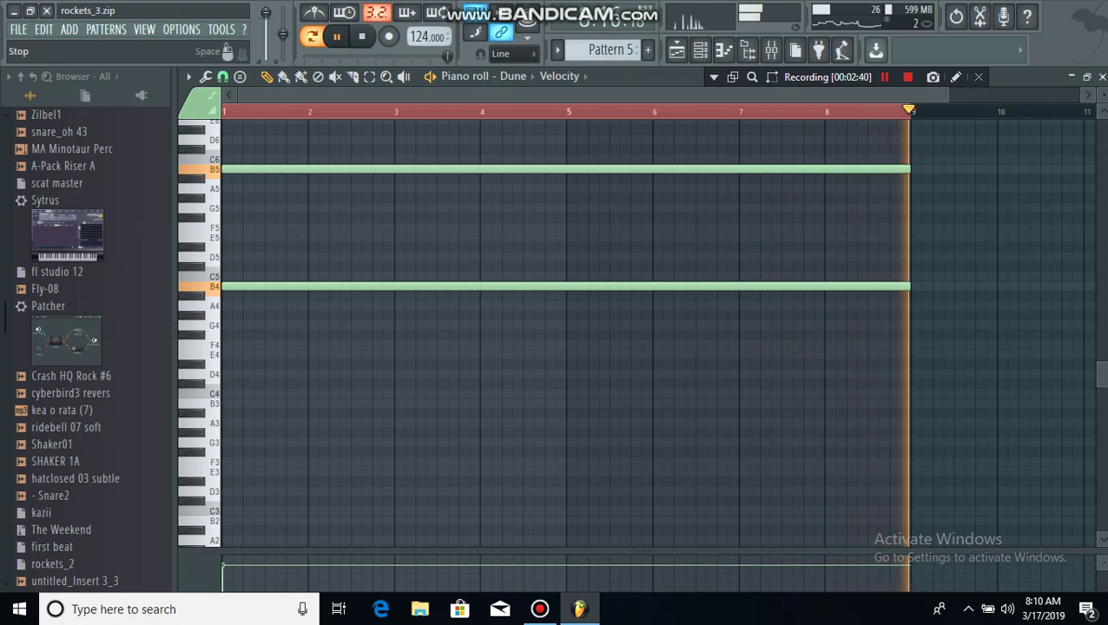
{"action": "left_click", "coordinate": [361, 35]}
Select Pattern 3 with the channel rack shown, play it briefly and stop playback
{"action": "key", "text": "F6"}
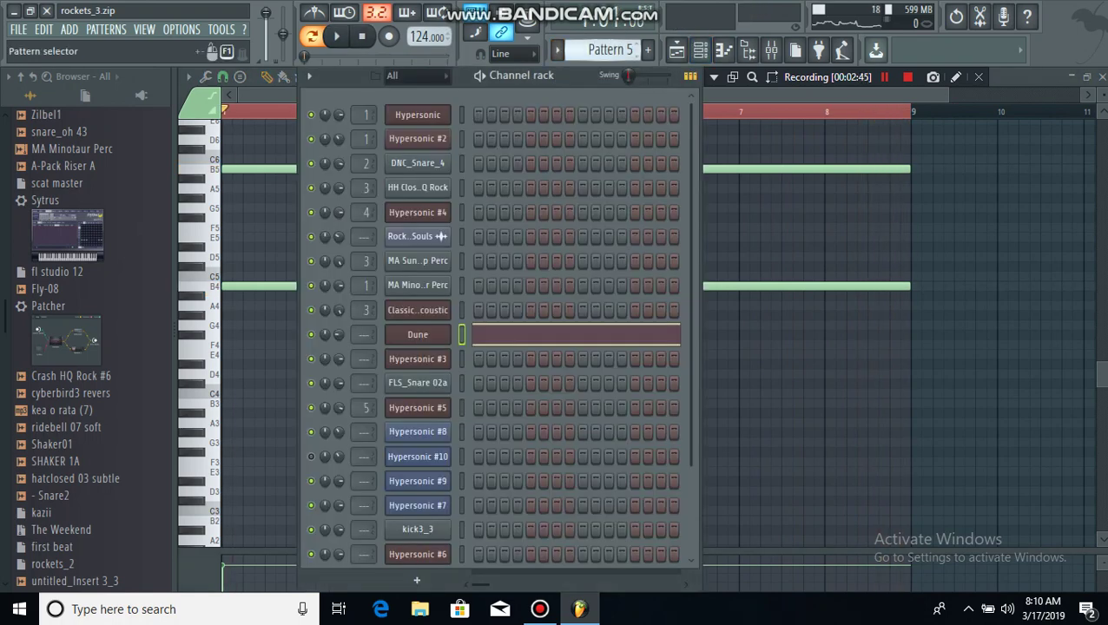
{"action": "scroll", "coordinate": [611, 50], "scroll_direction": "up", "scroll_amount": 1}
{"action": "scroll", "coordinate": [608, 50], "scroll_direction": "up", "scroll_amount": 1}
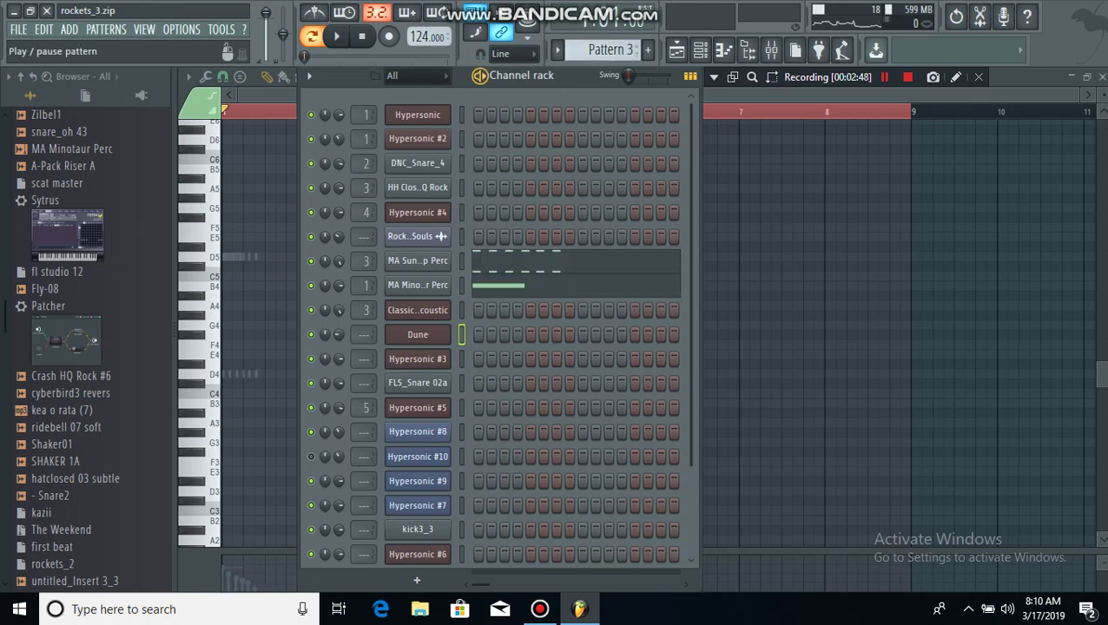
{"action": "left_click", "coordinate": [336, 35]}
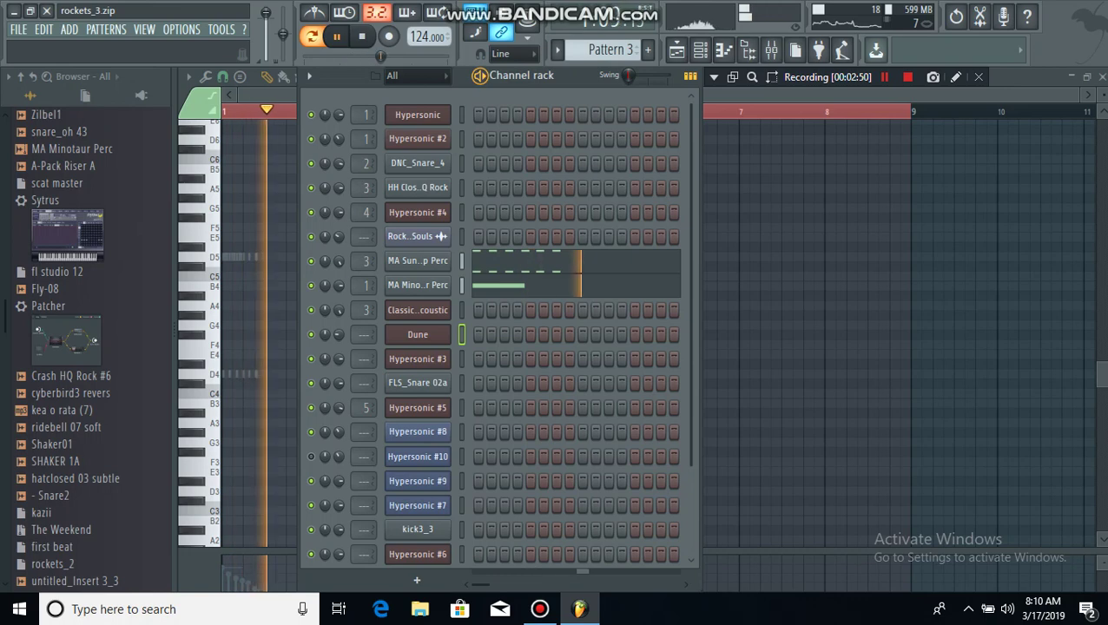
{"action": "left_click", "coordinate": [361, 35]}
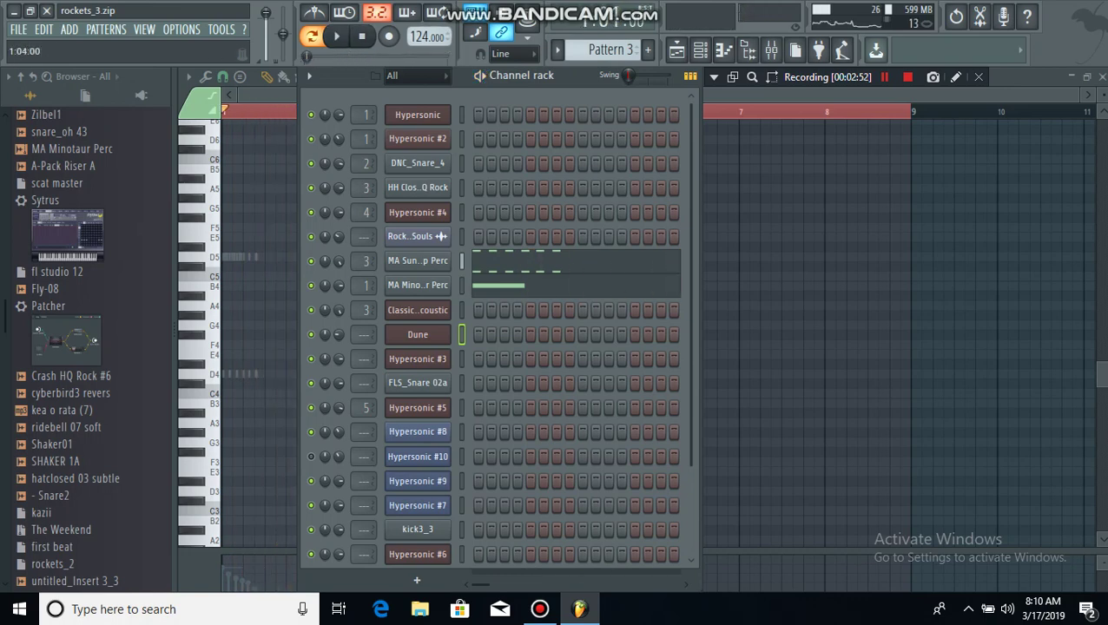
Open Pattern 3's MA SunWorship Perc notes in the piano roll at a closer zoom, play them and stop playback
{"action": "left_click", "coordinate": [517, 259]}
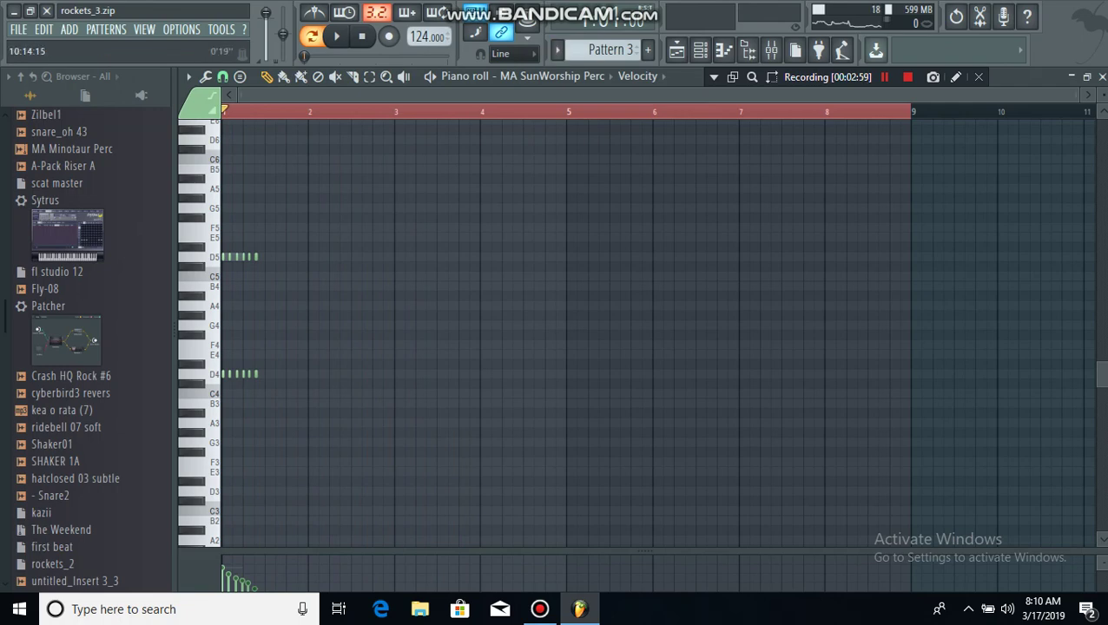
{"action": "left_click_drag", "start_coordinate": [1075, 94], "coordinate": [838, 95]}
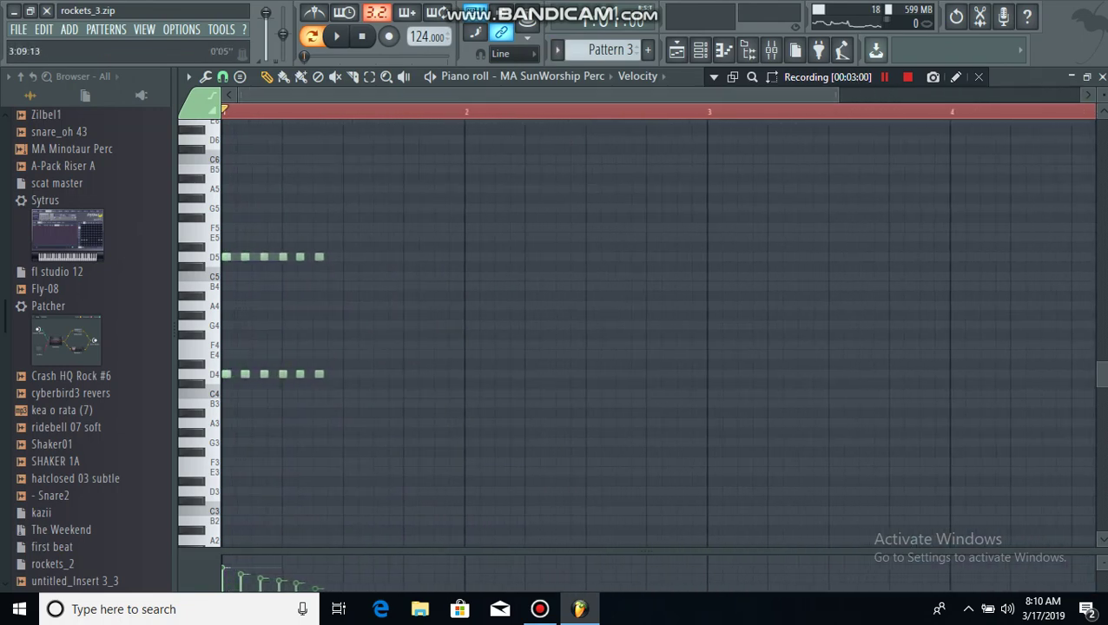
{"action": "key", "text": "space"}
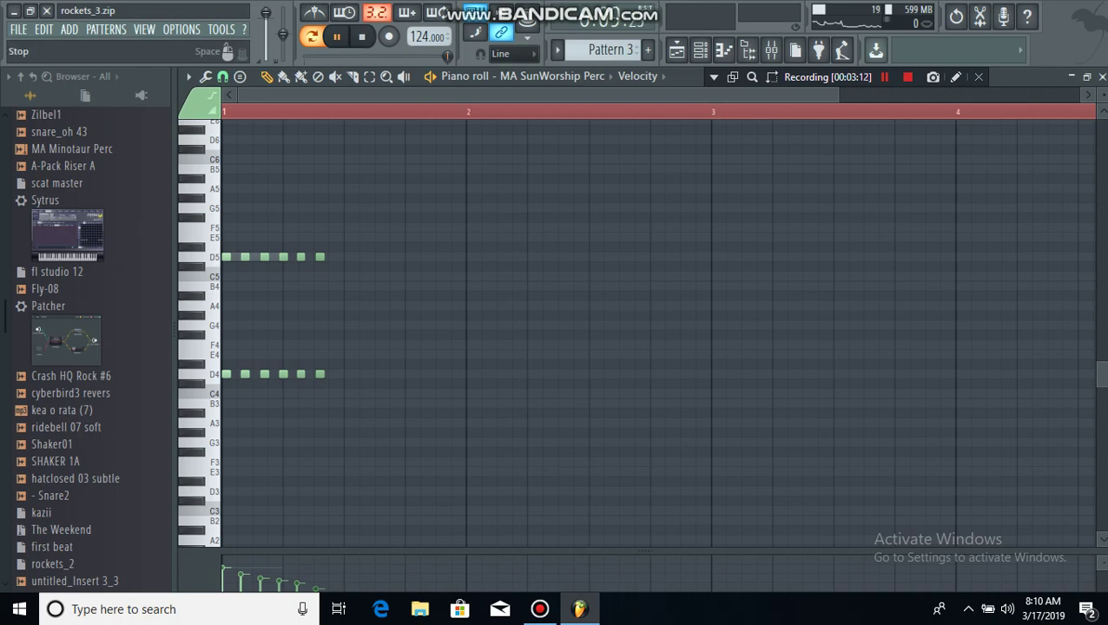
{"action": "key", "text": "space"}
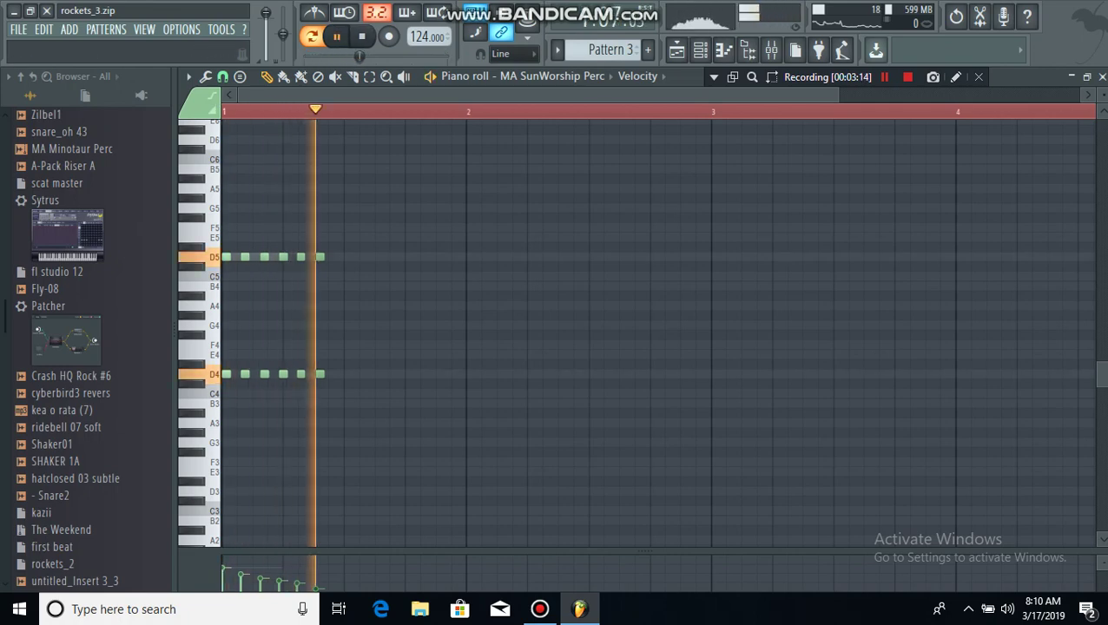
{"action": "key", "text": "space"}
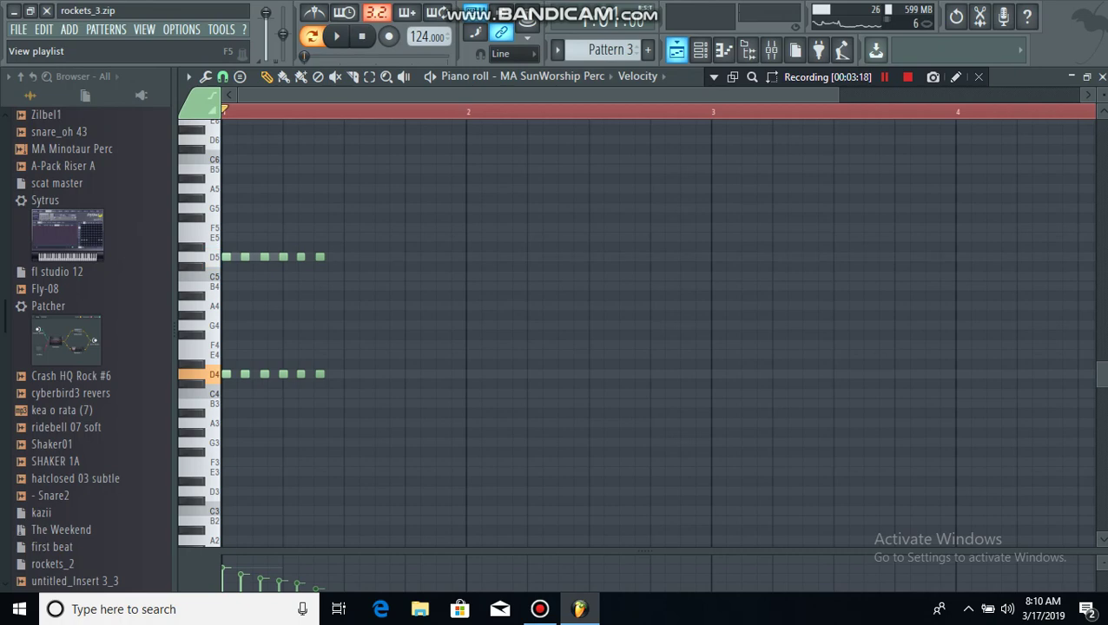
Select Pattern 1 in the channel rack, play it, and replay it with its Hypersonic notes open in the piano roll
{"action": "key", "text": "F5"}
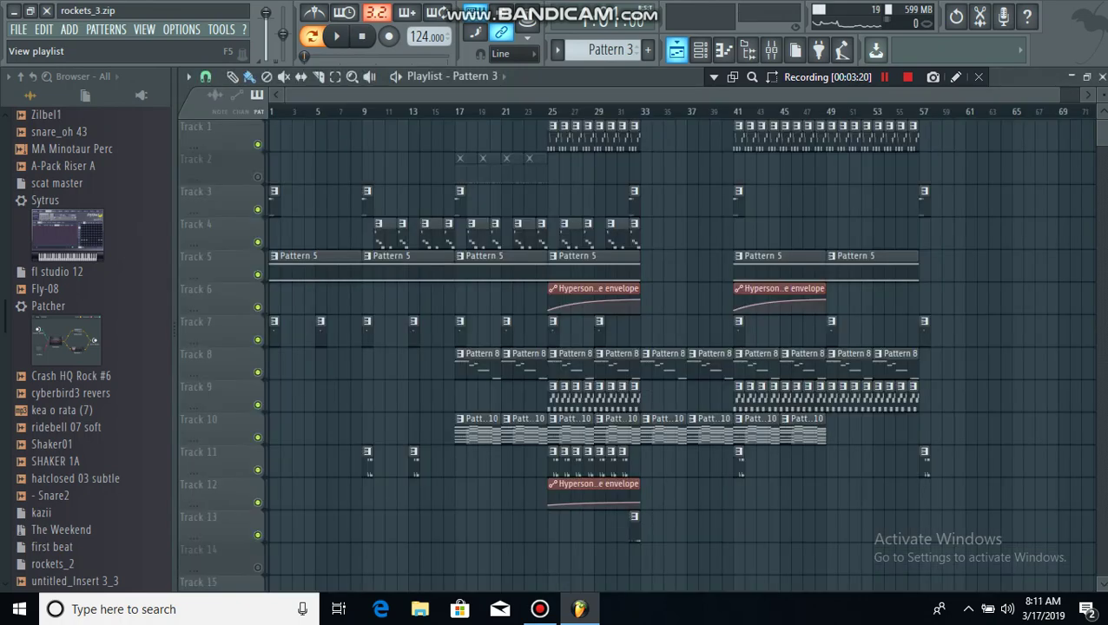
{"action": "key", "text": "F6"}
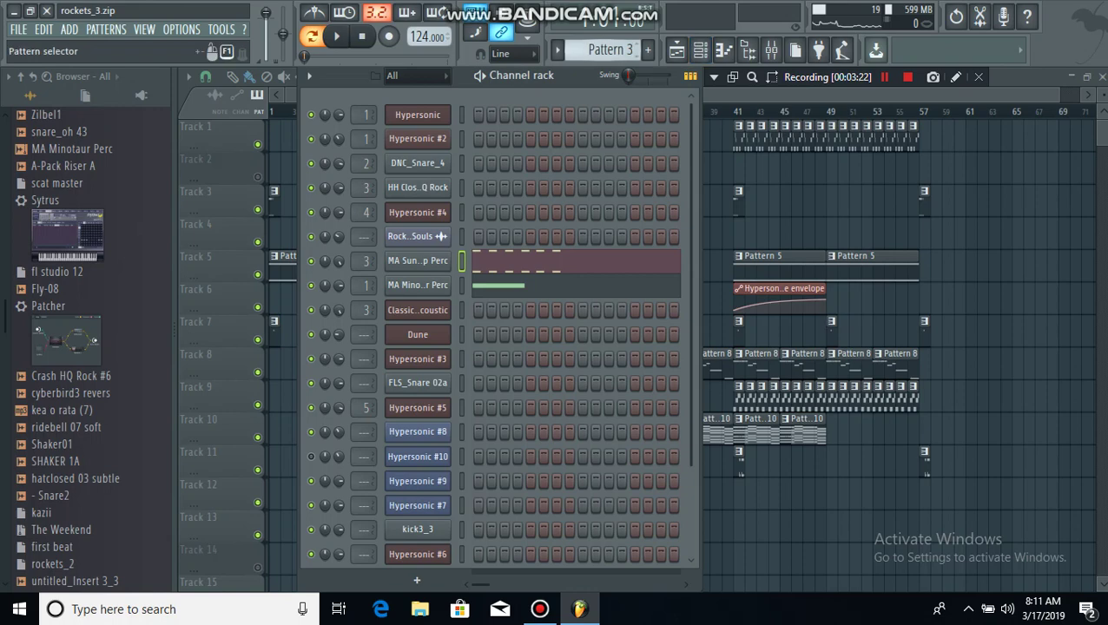
{"action": "scroll", "coordinate": [611, 49], "scroll_direction": "up", "scroll_amount": 1}
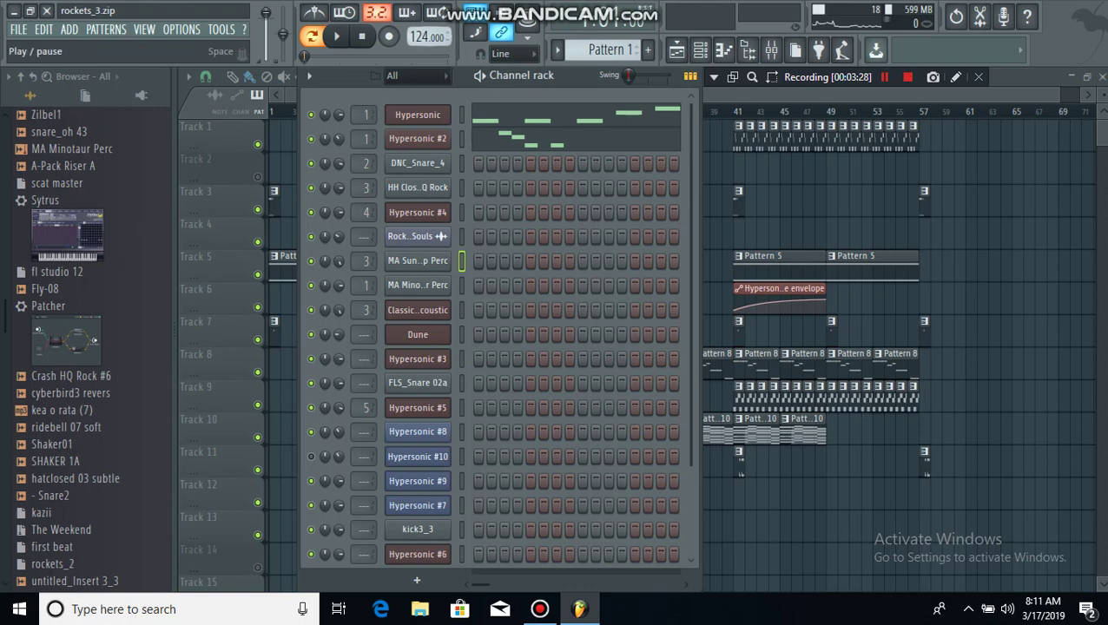
{"action": "left_click", "coordinate": [337, 36]}
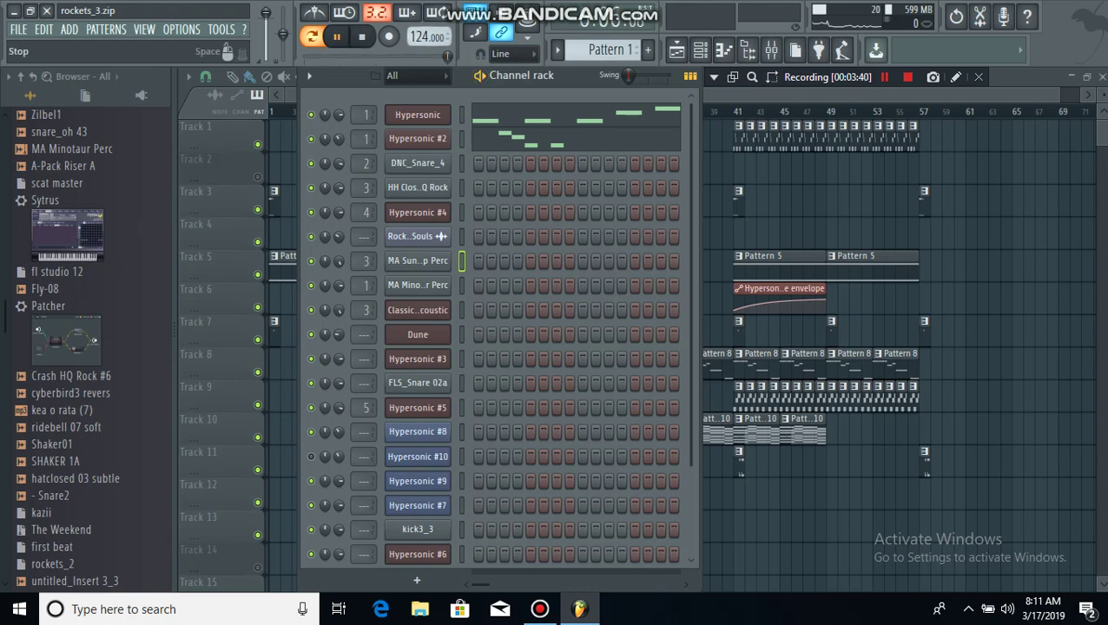
{"action": "left_click", "coordinate": [505, 115]}
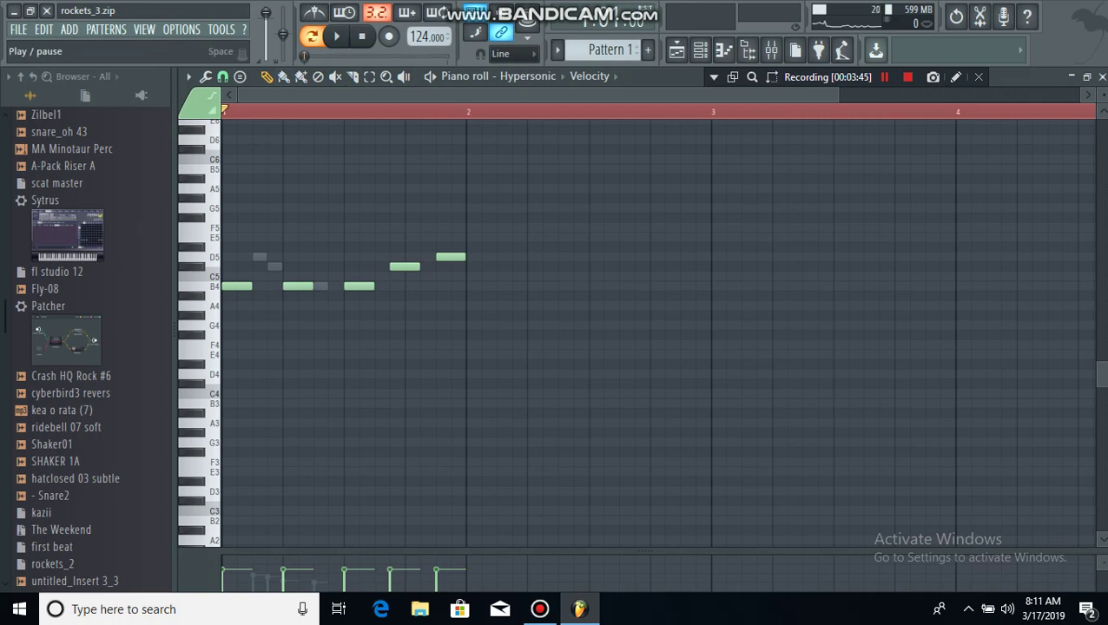
{"action": "left_click", "coordinate": [337, 36]}
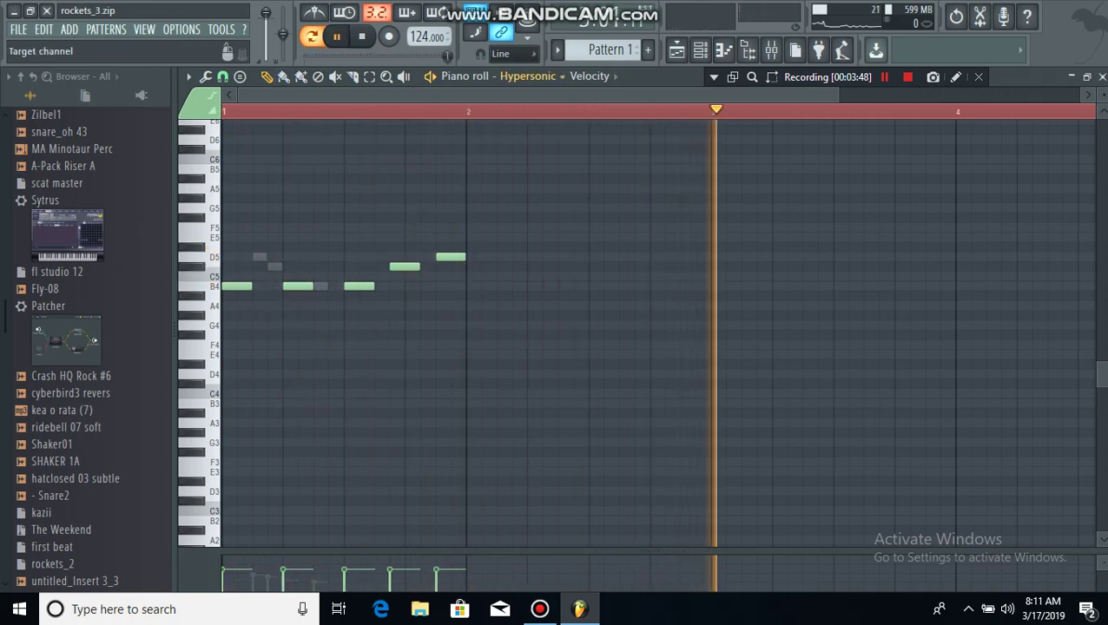
Open Pattern 1's Hypersonic #2 notes in the piano roll, play the pattern and bring the channel rack back up
{"action": "left_click", "coordinate": [676, 50]}
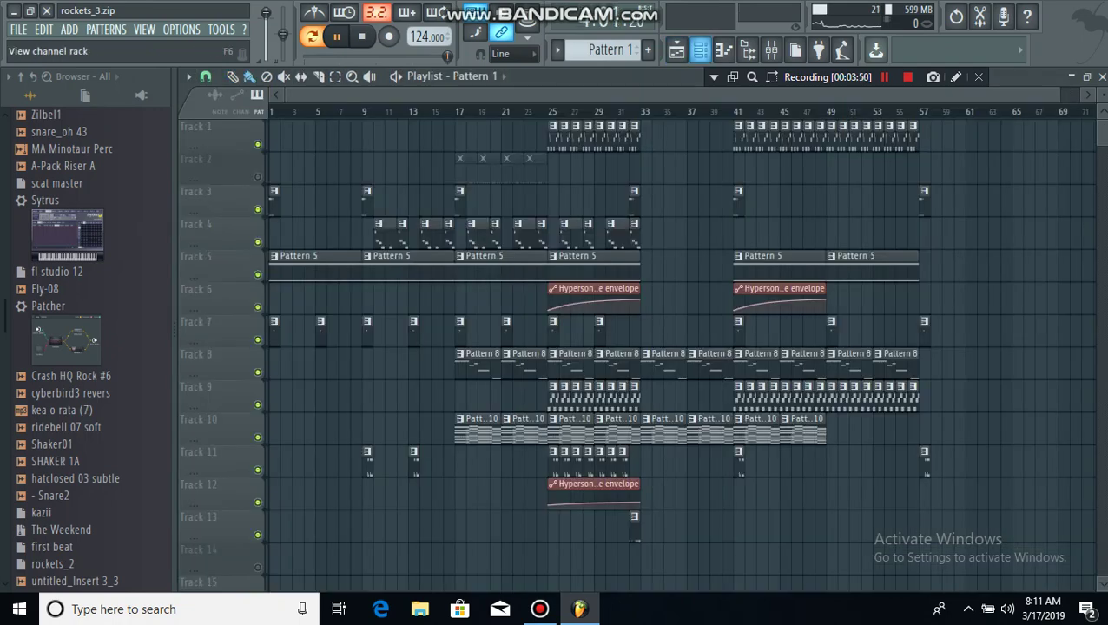
{"action": "left_click", "coordinate": [700, 50]}
{"action": "left_click", "coordinate": [589, 139]}
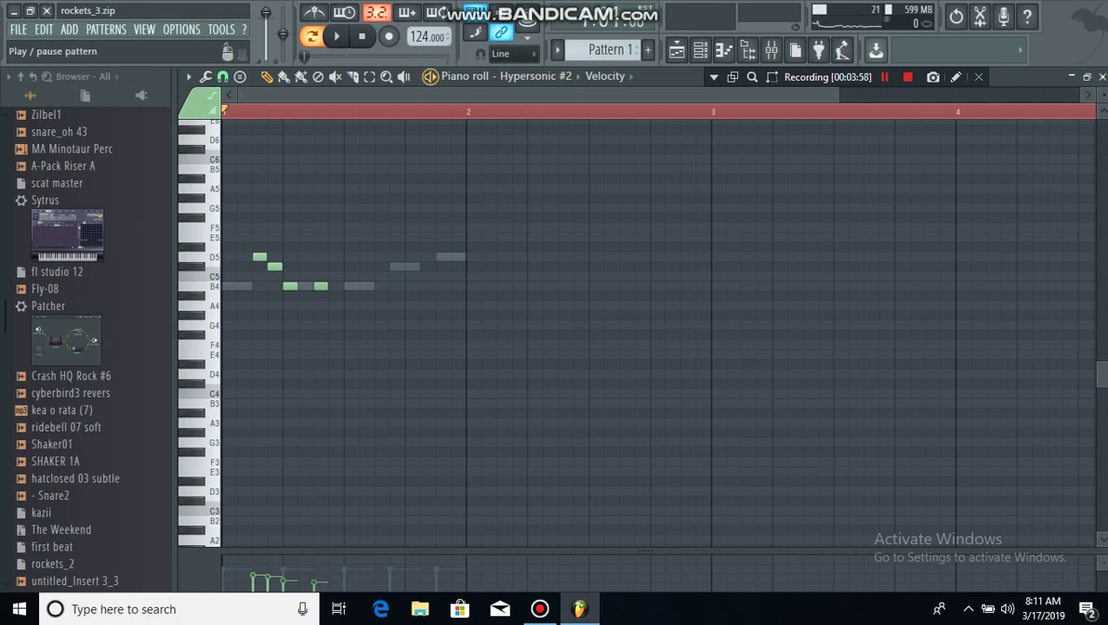
{"action": "left_click", "coordinate": [429, 77]}
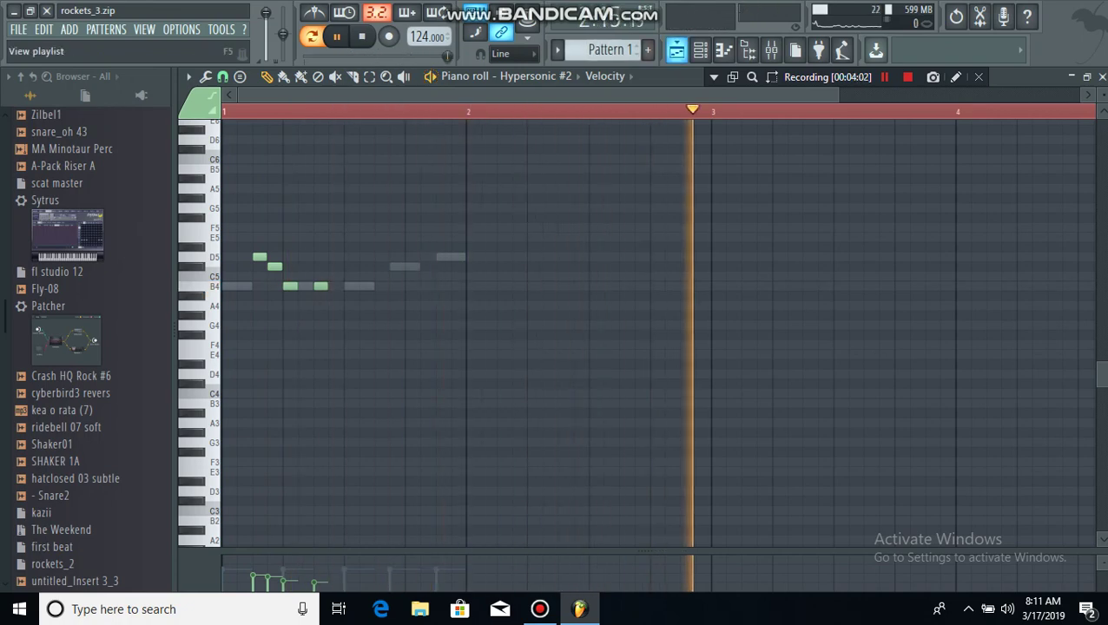
{"action": "left_click", "coordinate": [700, 50]}
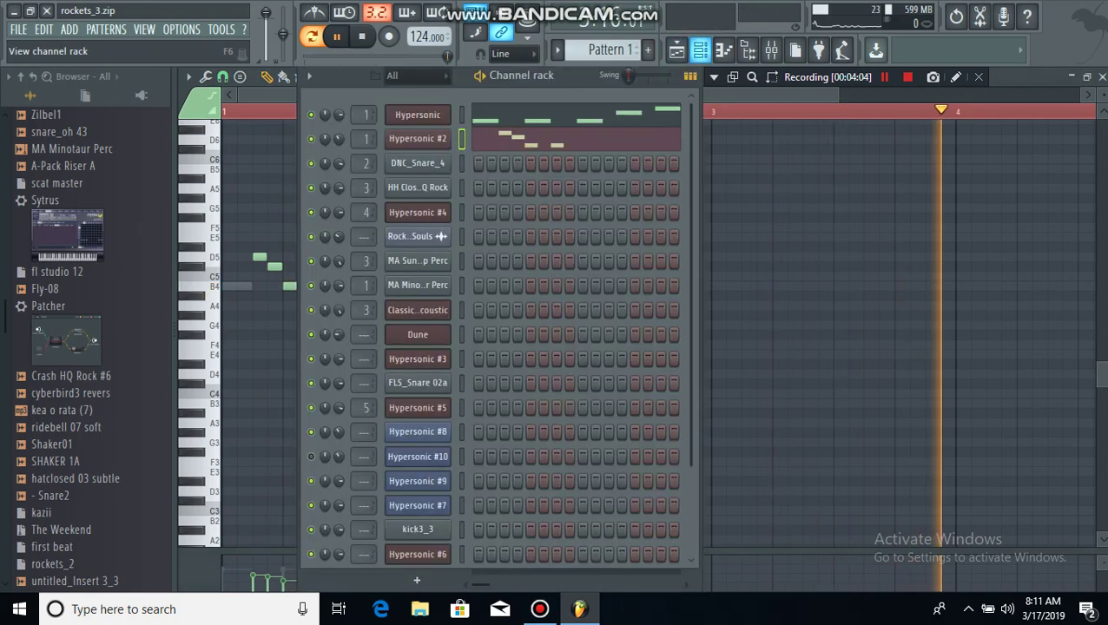
Stop Pattern 1's playback, select Pattern 4 with the channel rack shown and play it briefly
{"action": "key", "text": "space"}
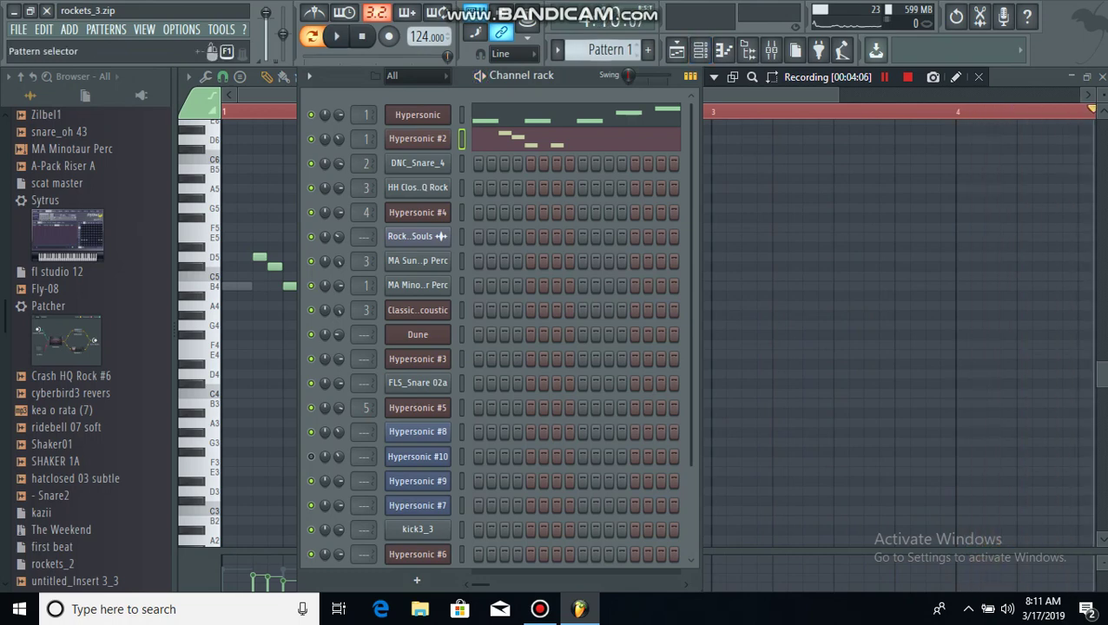
{"action": "scroll", "coordinate": [608, 50], "scroll_direction": "down", "scroll_amount": 1}
{"action": "scroll", "coordinate": [608, 50], "scroll_direction": "down", "scroll_amount": 1}
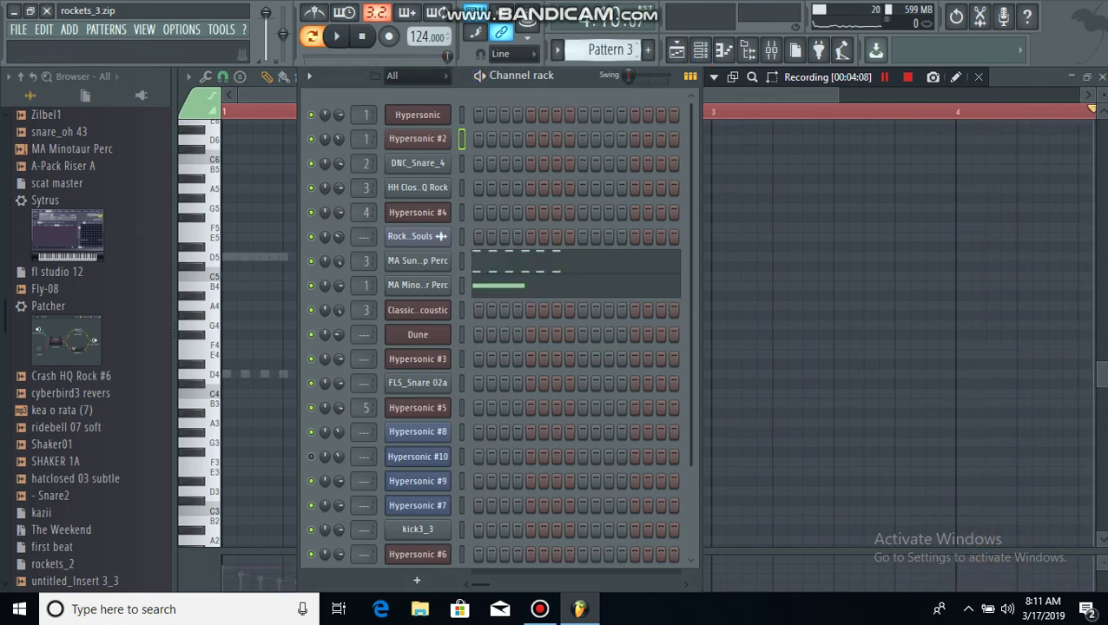
{"action": "scroll", "coordinate": [607, 49], "scroll_direction": "down", "scroll_amount": 1}
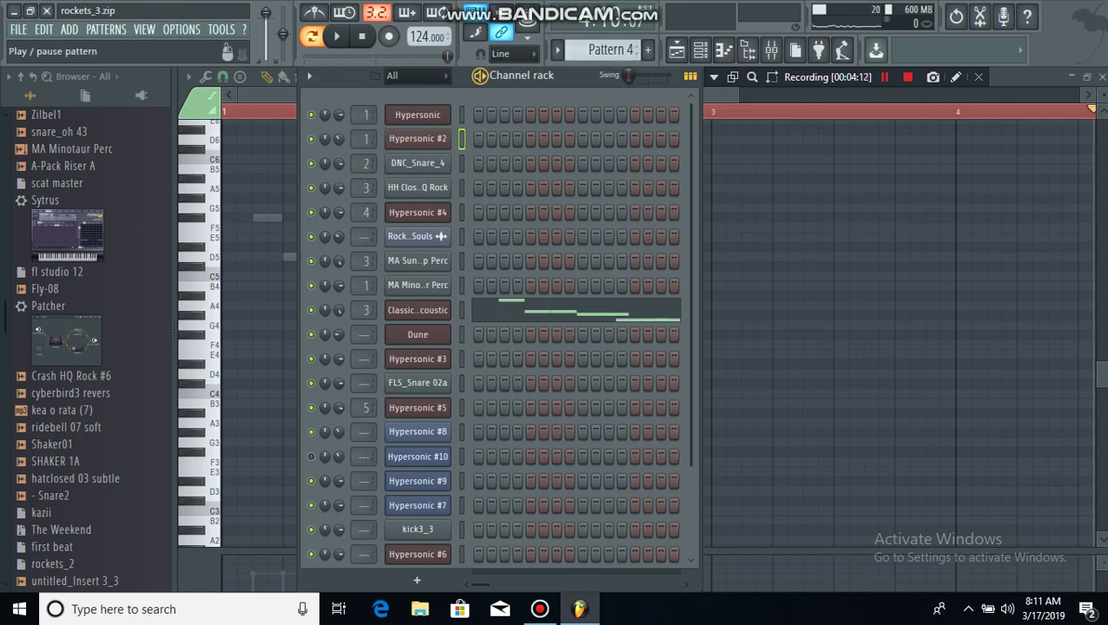
{"action": "left_click", "coordinate": [336, 36]}
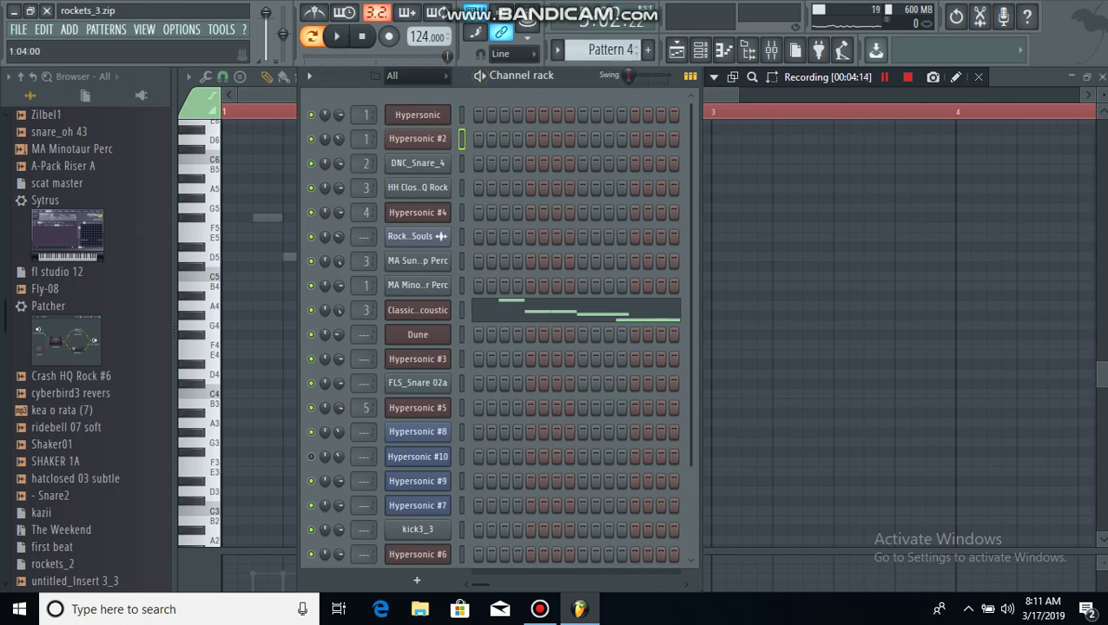
Open Pattern 4's Classical Acoustic notes in the piano roll, play the pattern and stop playback
{"action": "left_click", "coordinate": [516, 310]}
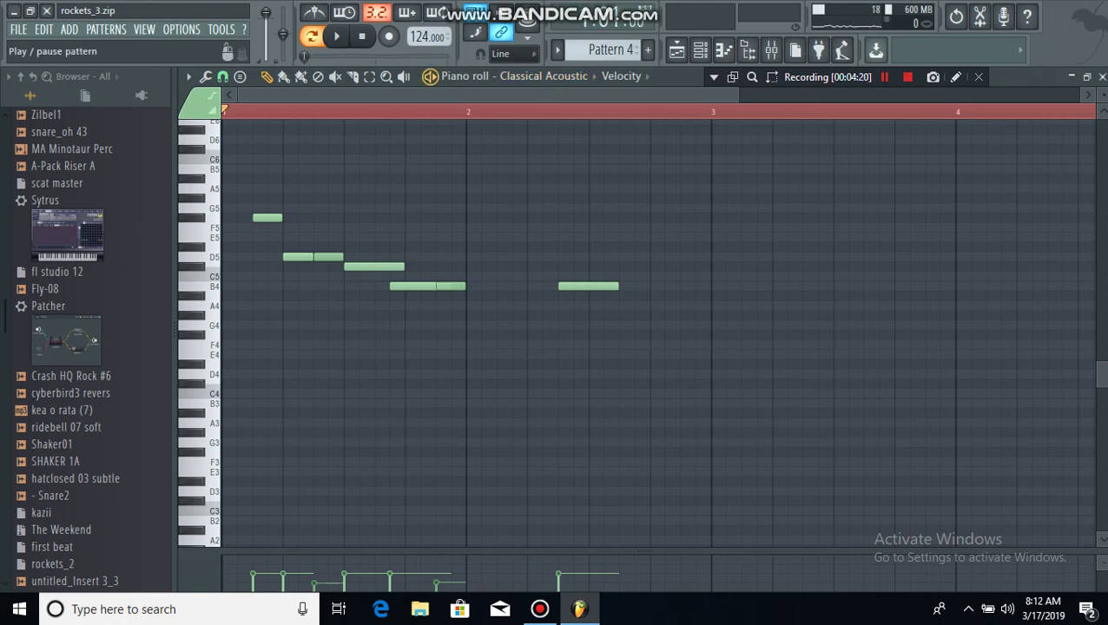
{"action": "left_click", "coordinate": [336, 35]}
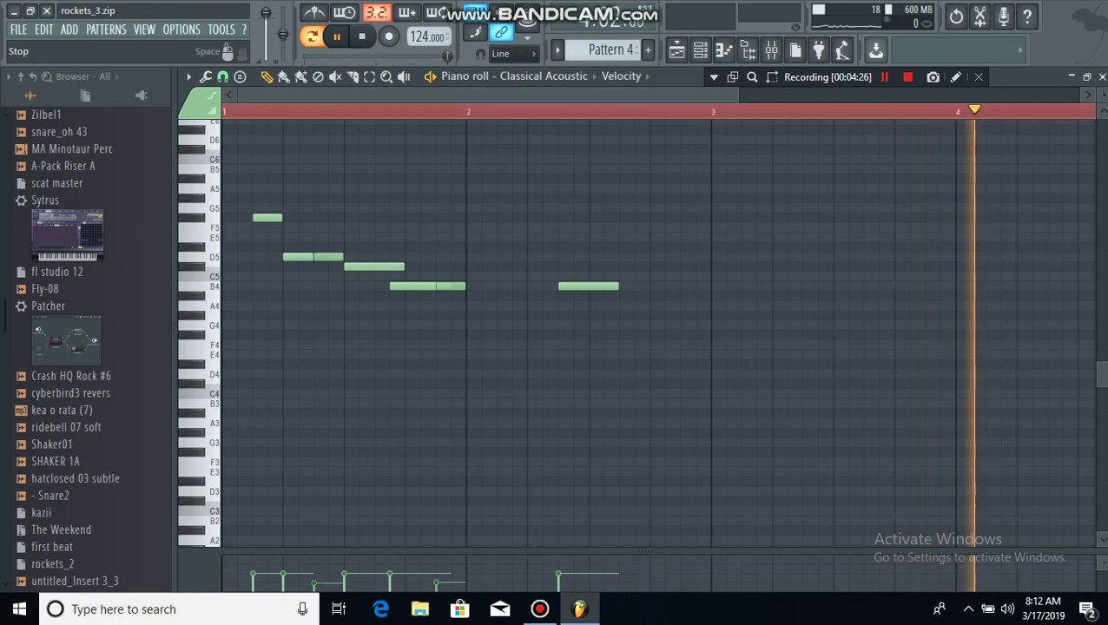
{"action": "left_click", "coordinate": [361, 36]}
Select Pattern 6 in the channel rack, open its Hypersonic #3 notes in the piano roll and play them
{"action": "left_click", "coordinate": [677, 50]}
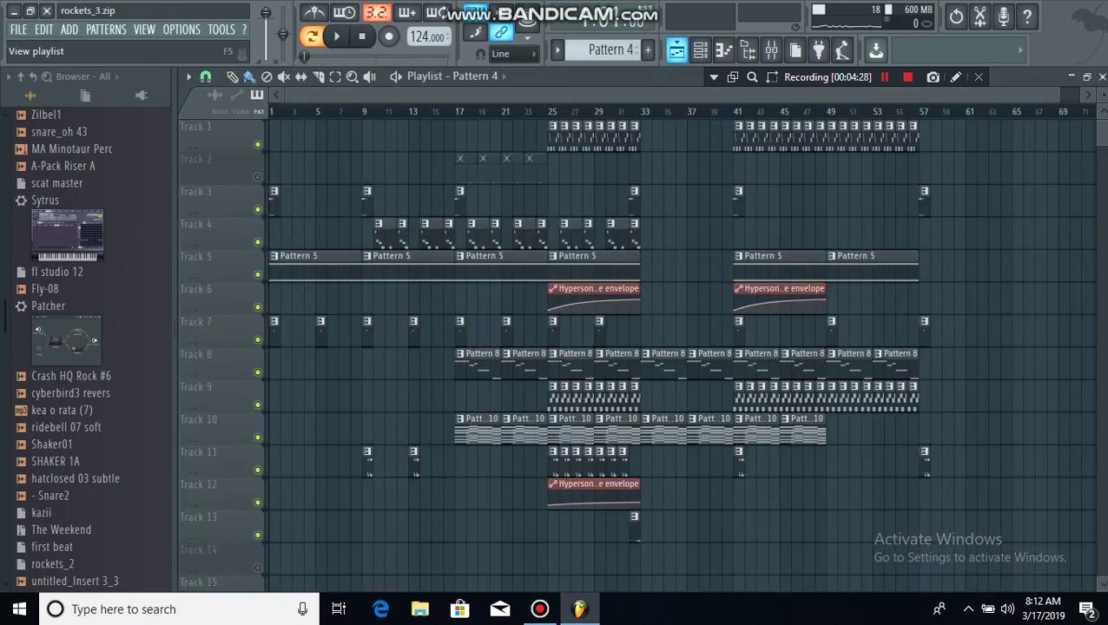
{"action": "left_click", "coordinate": [700, 50]}
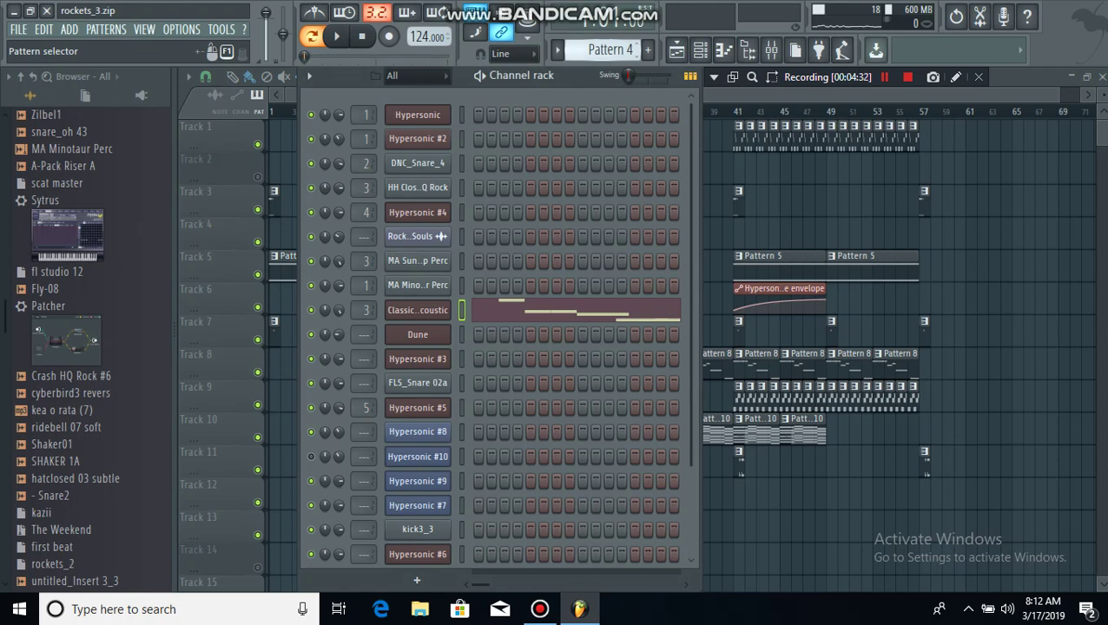
{"action": "scroll", "coordinate": [610, 50], "scroll_direction": "up", "scroll_amount": 1}
{"action": "scroll", "coordinate": [608, 49], "scroll_direction": "down", "scroll_amount": 1}
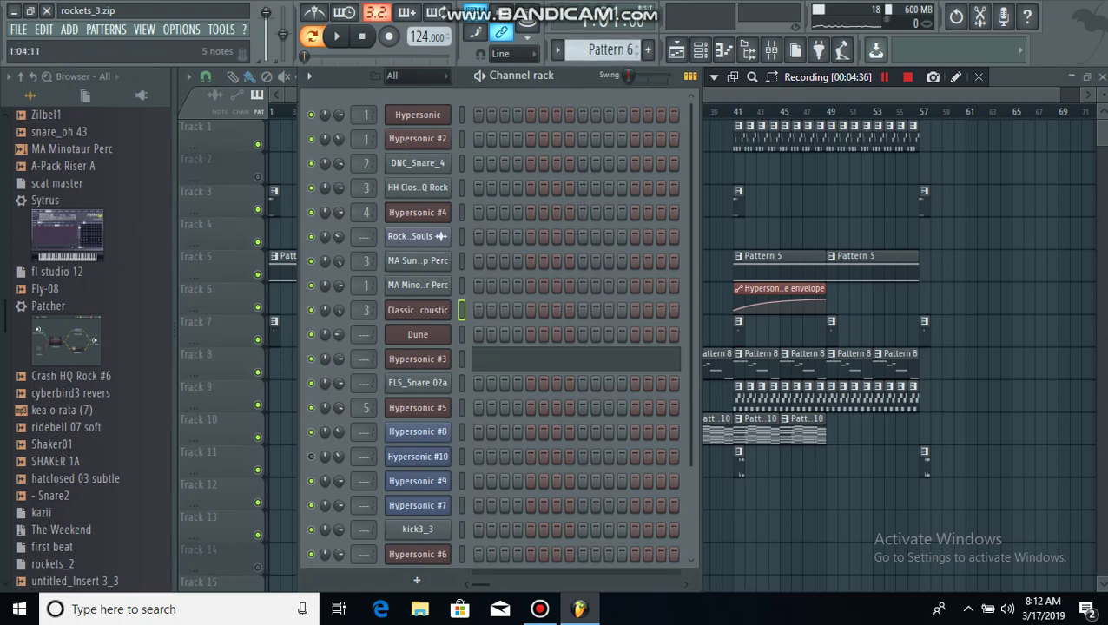
{"action": "left_click", "coordinate": [517, 361]}
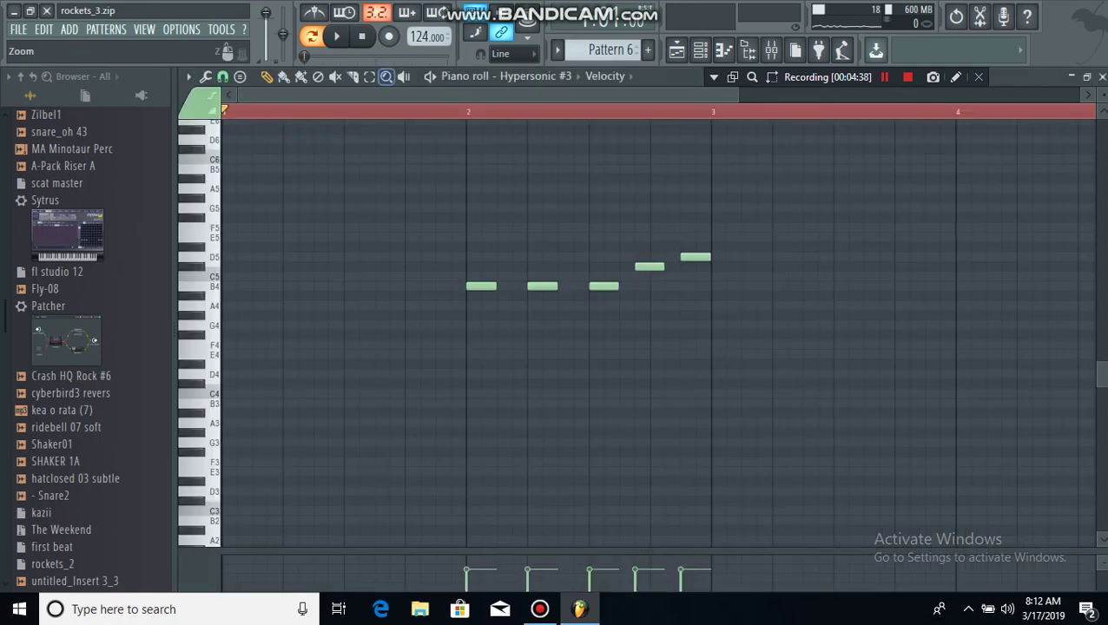
{"action": "left_click", "coordinate": [337, 36]}
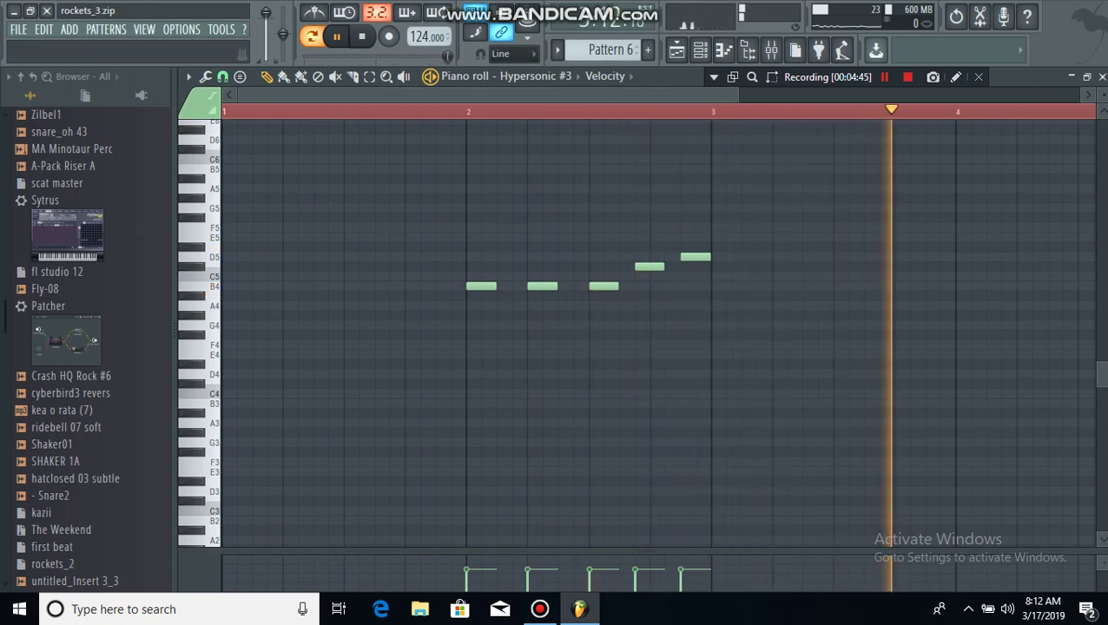
{"action": "key", "text": "space"}
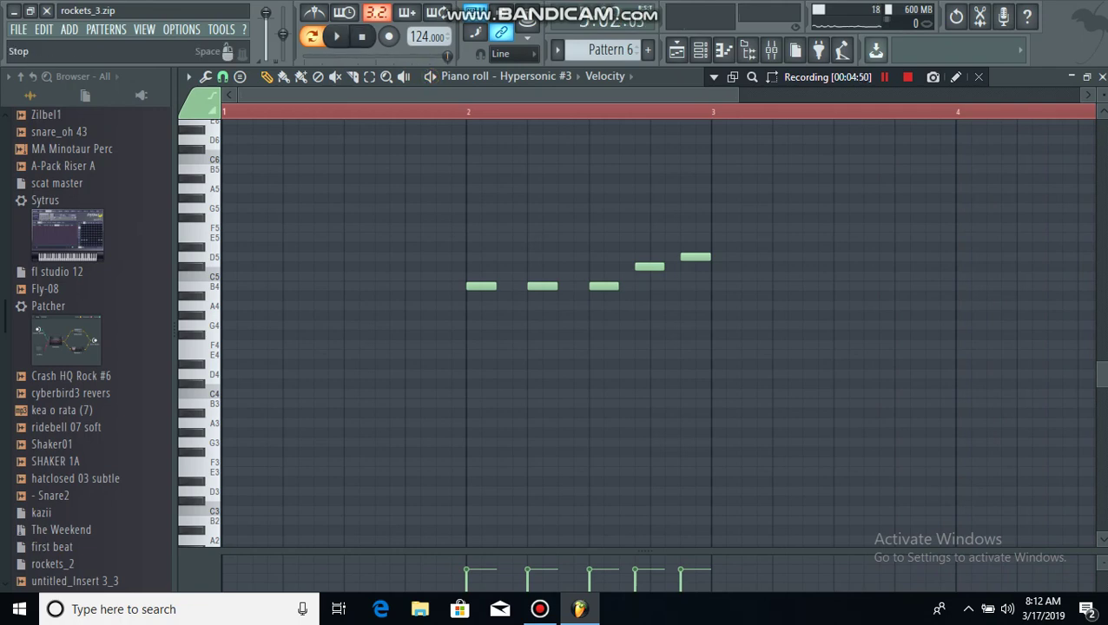
Move Pattern 6's playback start to bar 2, replay the Hypersonic #3 notes from there and stop
{"action": "key", "text": "space"}
{"action": "left_click", "coordinate": [465, 111]}
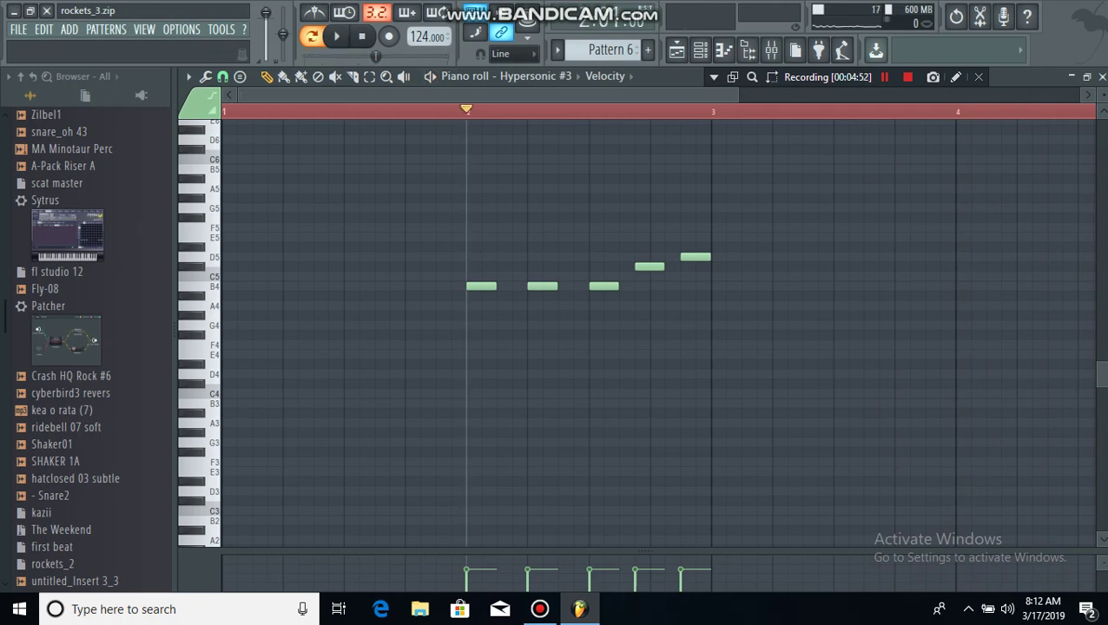
{"action": "key", "text": "space"}
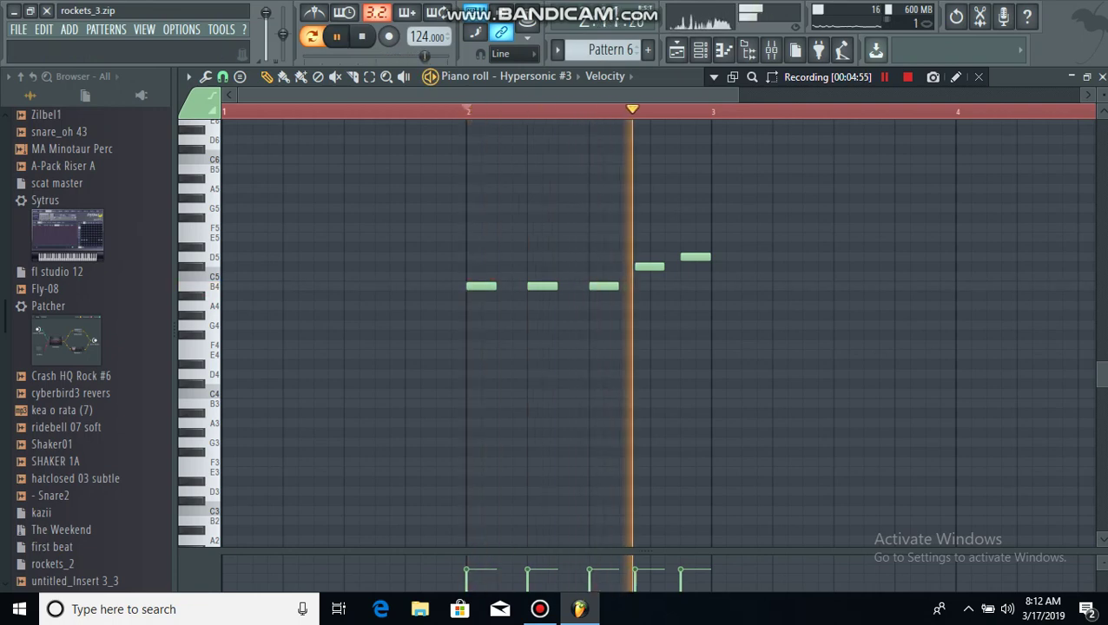
{"action": "key", "text": "space"}
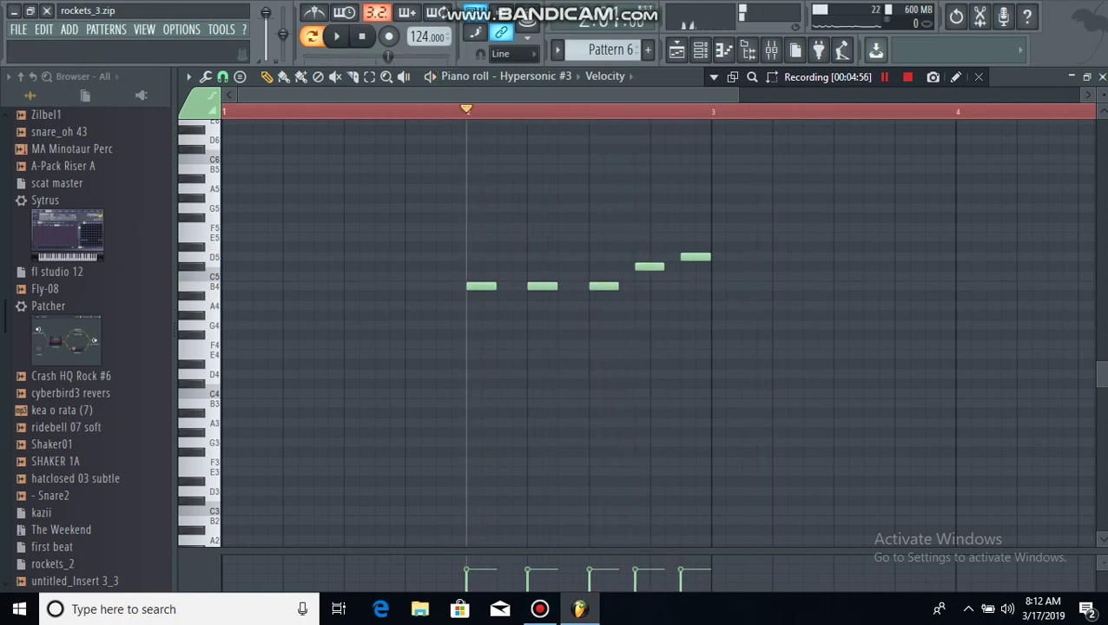
Select Pattern 7, open its DNC_Snare_4 notes in the piano roll and play them twice from bar 1
{"action": "scroll", "coordinate": [602, 49], "scroll_direction": "up", "scroll_amount": 1}
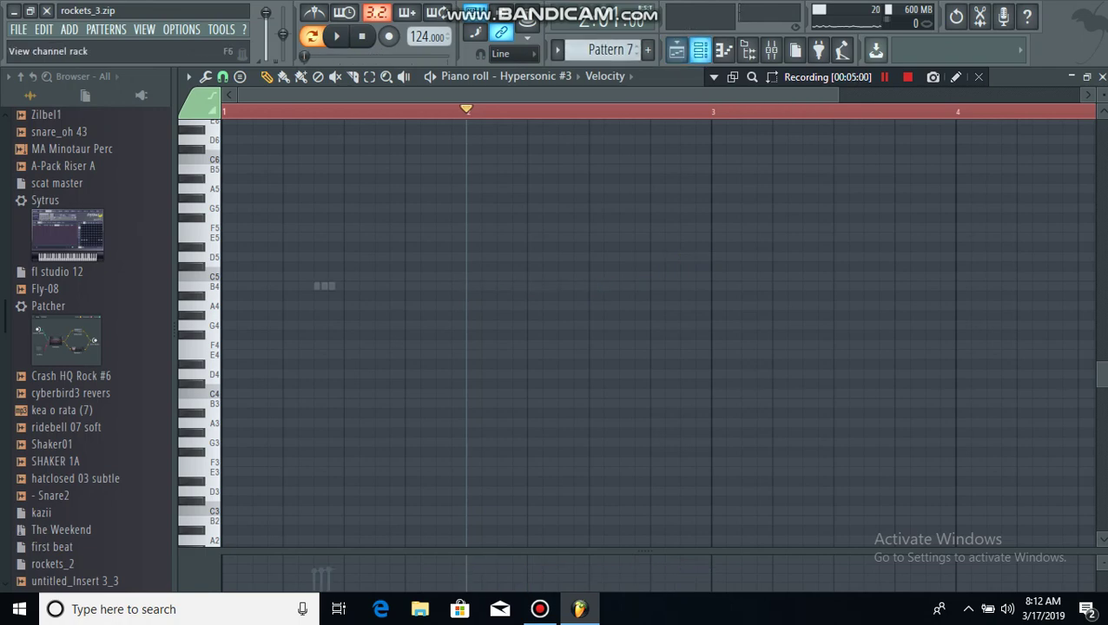
{"action": "left_click", "coordinate": [700, 49]}
{"action": "left_click", "coordinate": [560, 163]}
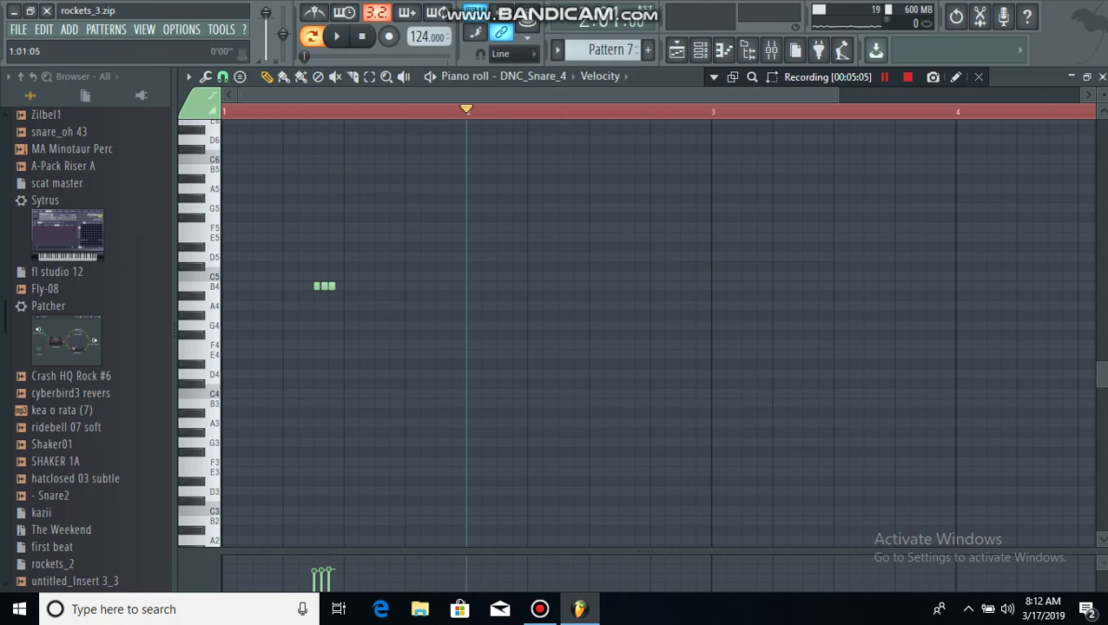
{"action": "left_click", "coordinate": [224, 111]}
{"action": "left_click", "coordinate": [337, 36]}
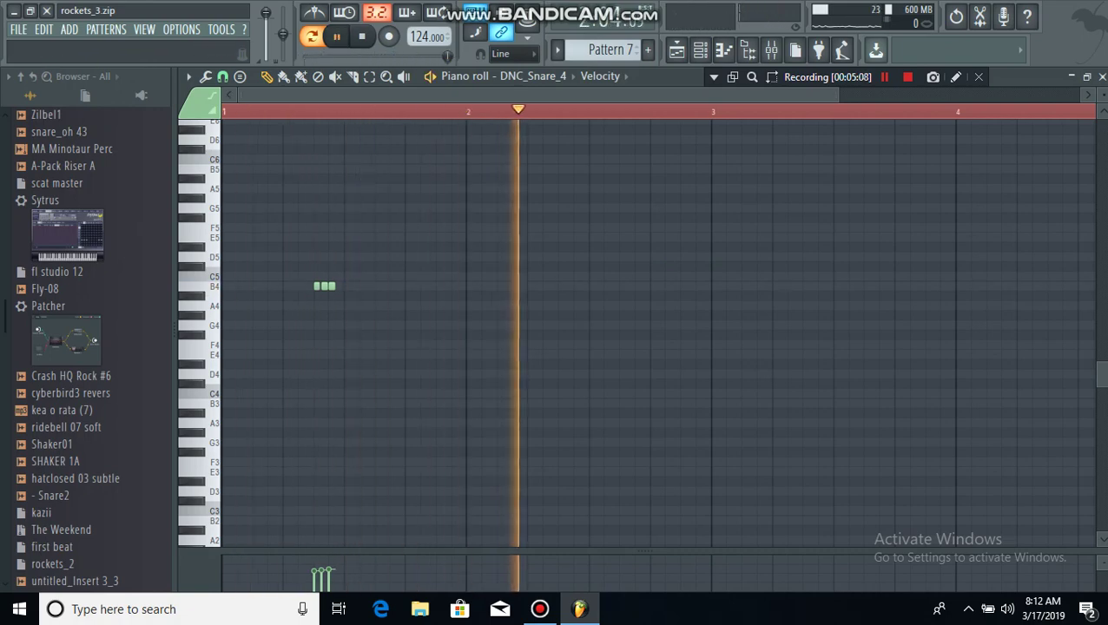
{"action": "left_click", "coordinate": [362, 36]}
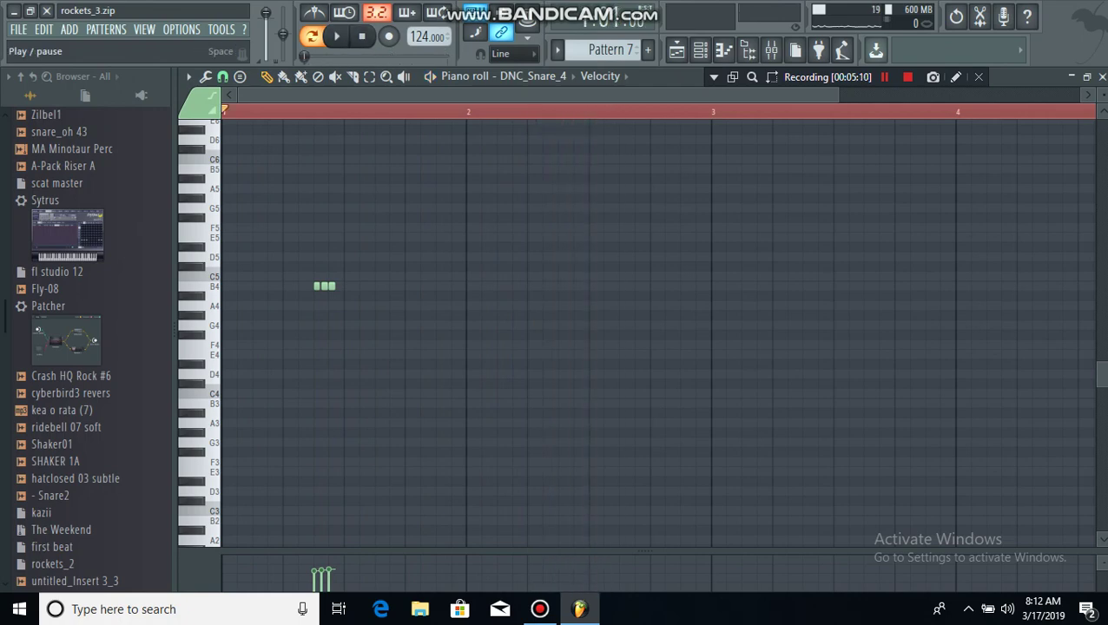
{"action": "left_click", "coordinate": [336, 36]}
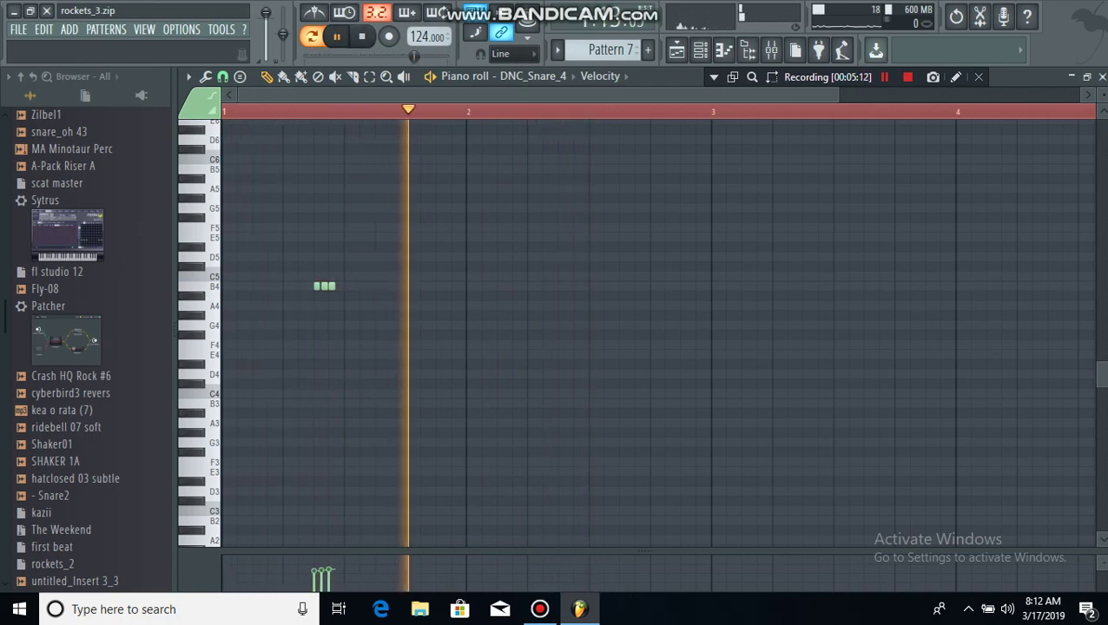
{"action": "key", "text": "space"}
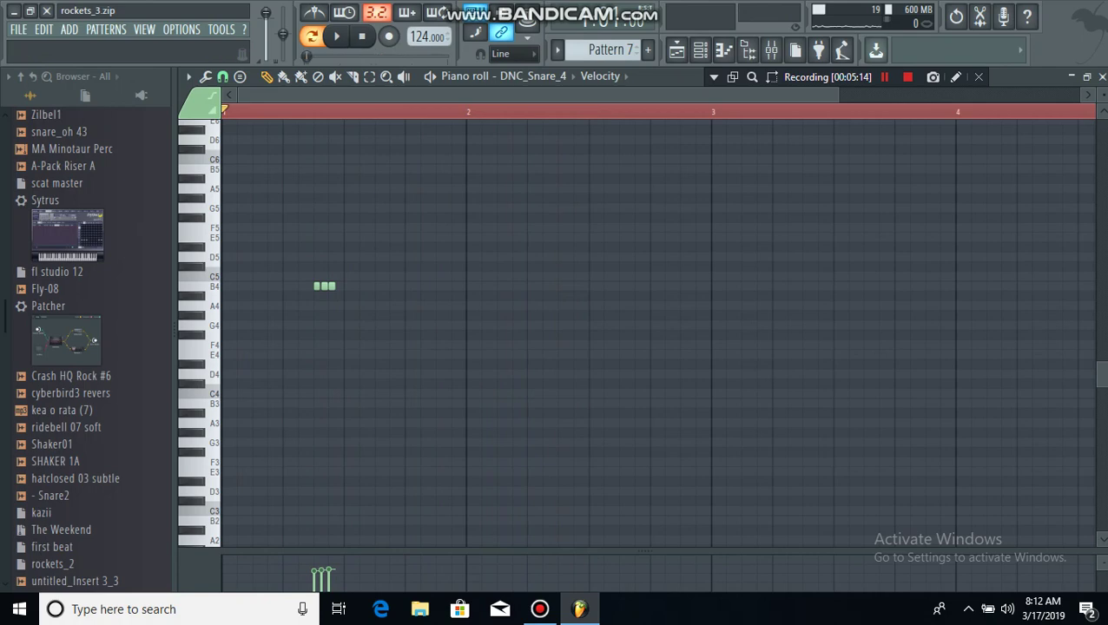
Select Pattern 8 in the channel rack, open its Hypersonic #4 notes in the piano roll and play them through
{"action": "left_click", "coordinate": [676, 49]}
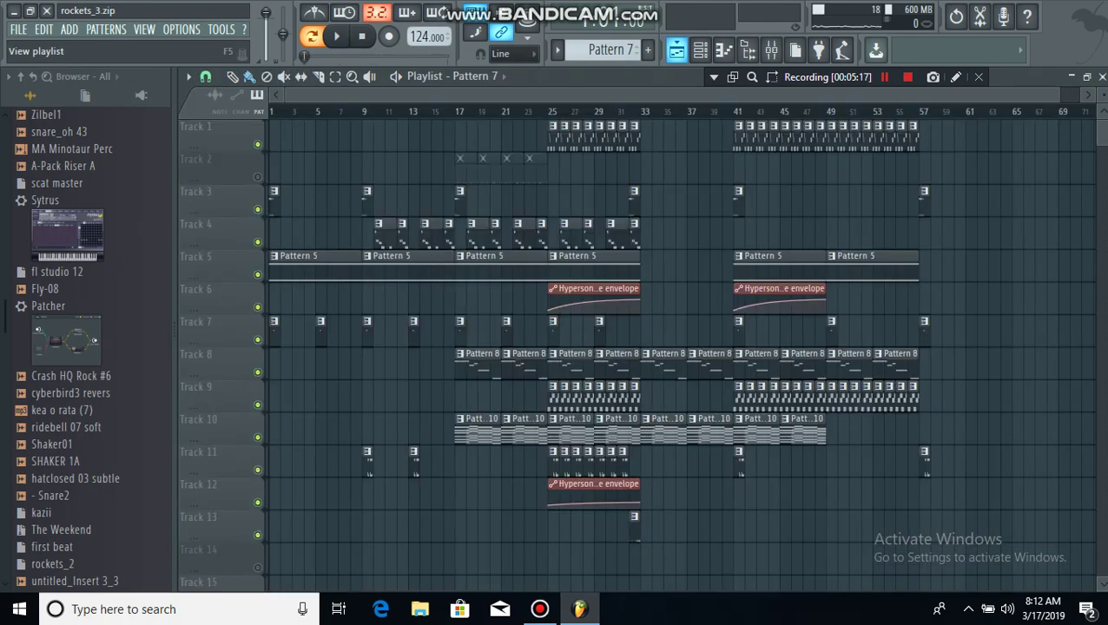
{"action": "left_click", "coordinate": [700, 49]}
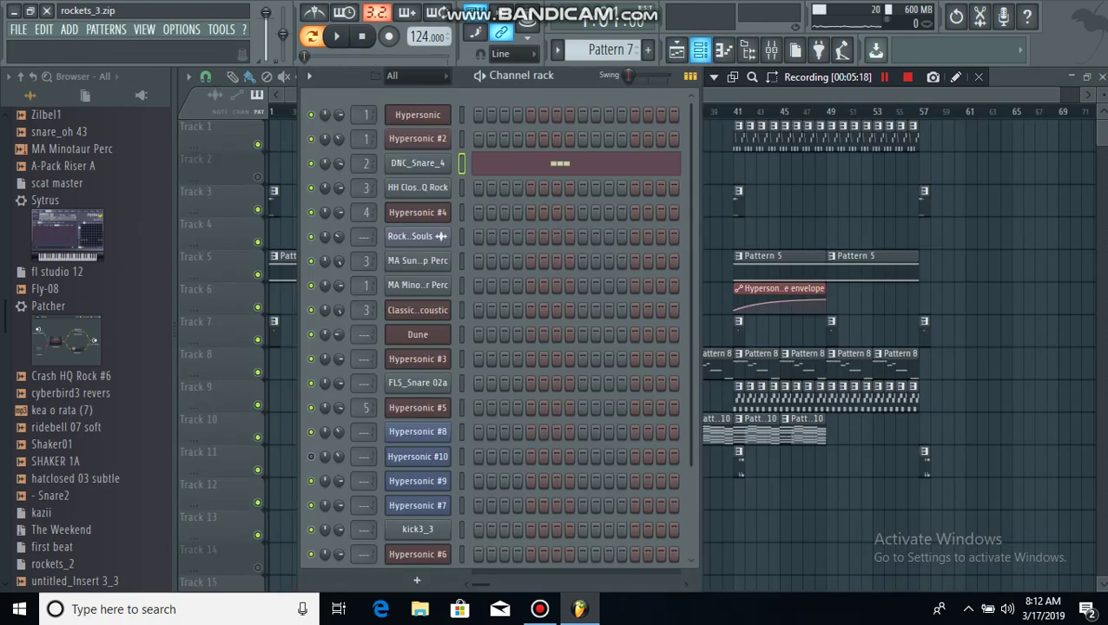
{"action": "scroll", "coordinate": [611, 50], "scroll_direction": "up", "scroll_amount": 1}
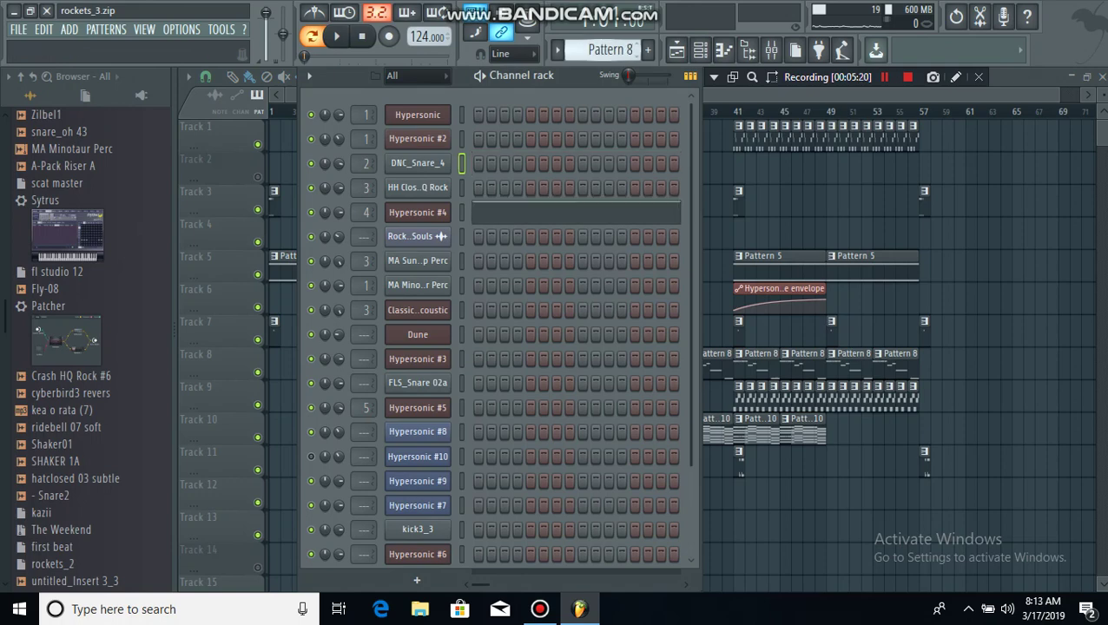
{"action": "left_click", "coordinate": [530, 210]}
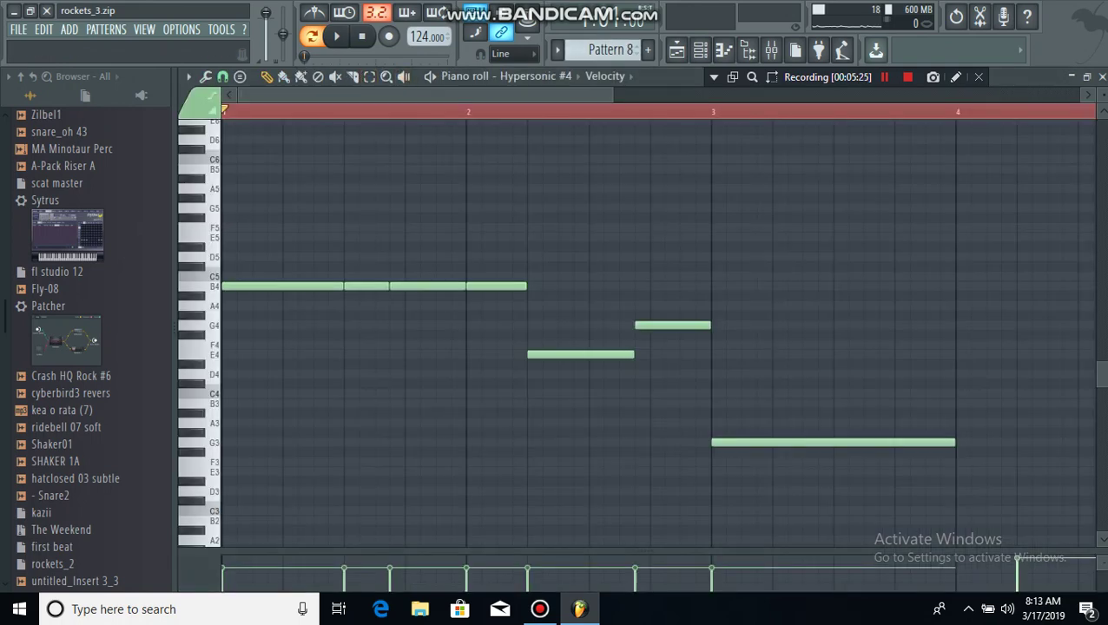
{"action": "left_click", "coordinate": [337, 36]}
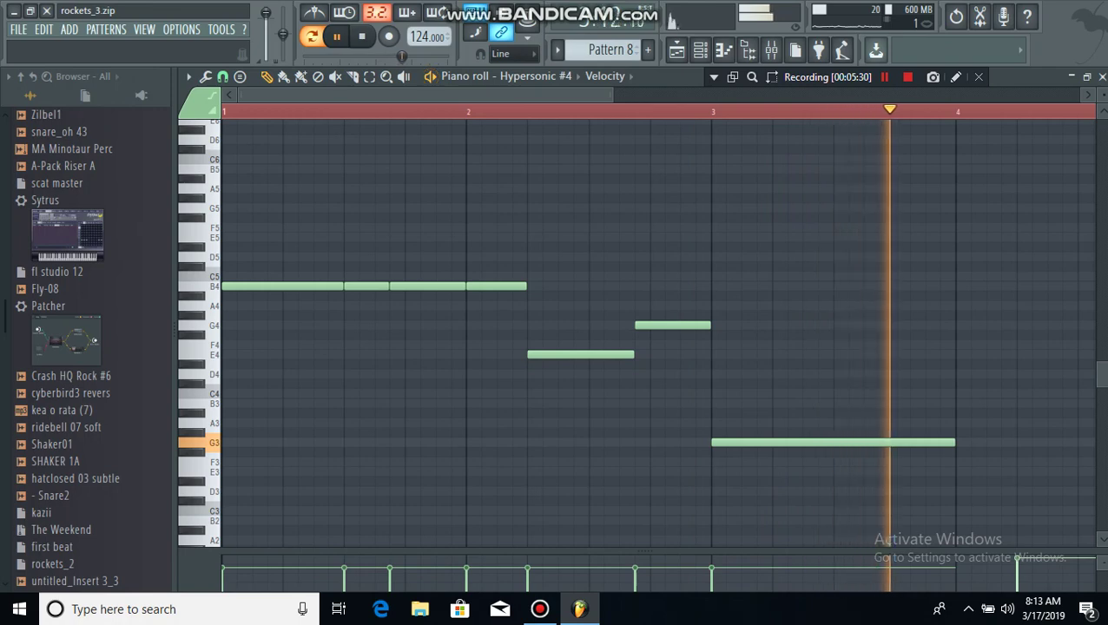
{"action": "left_click_drag", "start_coordinate": [612, 95], "coordinate": [786, 95]}
{"action": "scroll", "coordinate": [658, 330], "scroll_direction": "down", "scroll_amount": 2}
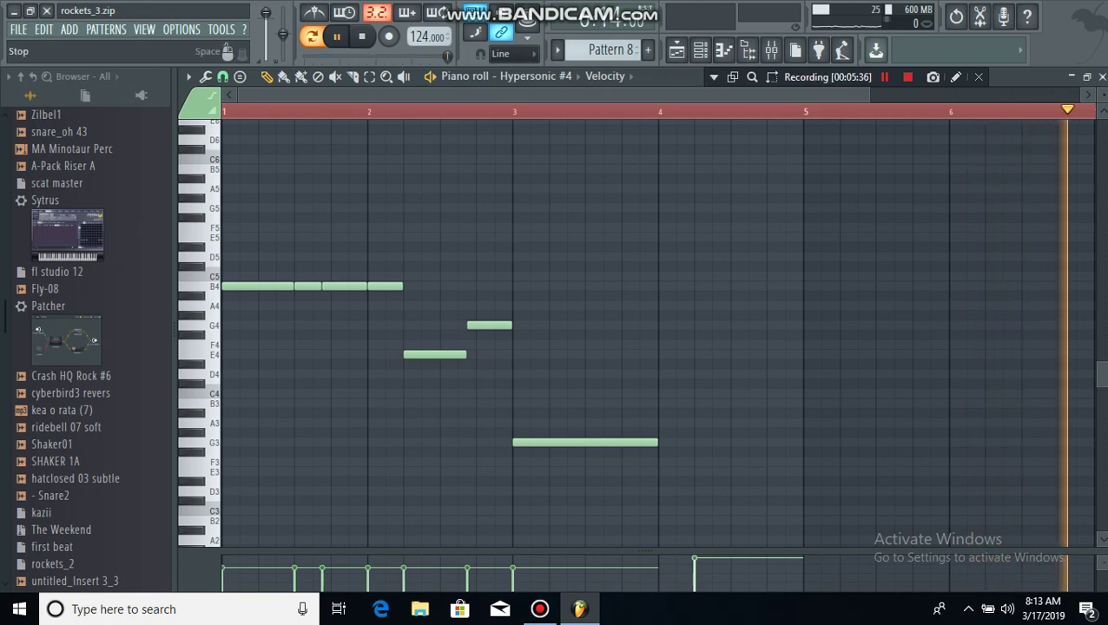
{"action": "key", "text": "space"}
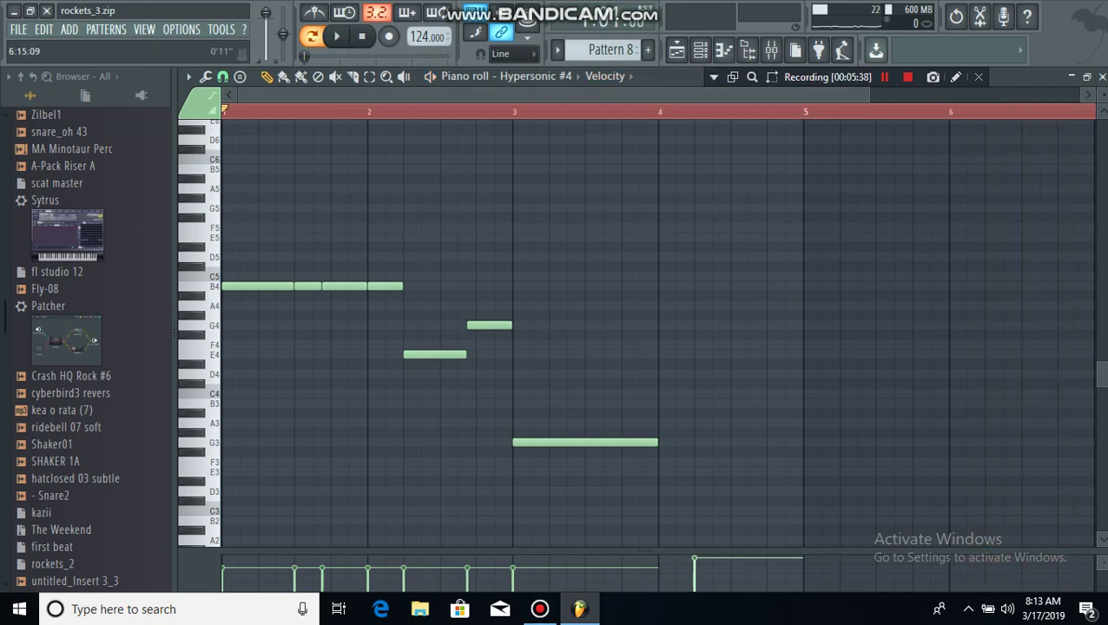
Replay Pattern 8 with all its Hypersonic #4 notes in view down to the low F2 note, and stop playback
{"action": "scroll", "coordinate": [634, 330], "scroll_direction": "down", "scroll_amount": 2}
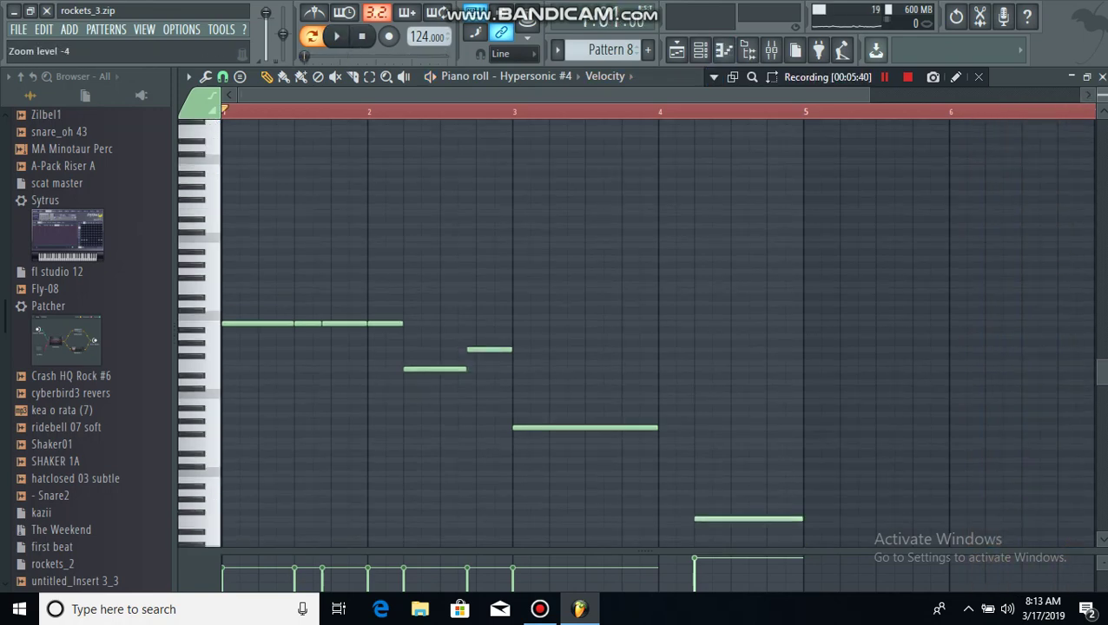
{"action": "scroll", "coordinate": [633, 330], "scroll_direction": "up", "scroll_amount": 1}
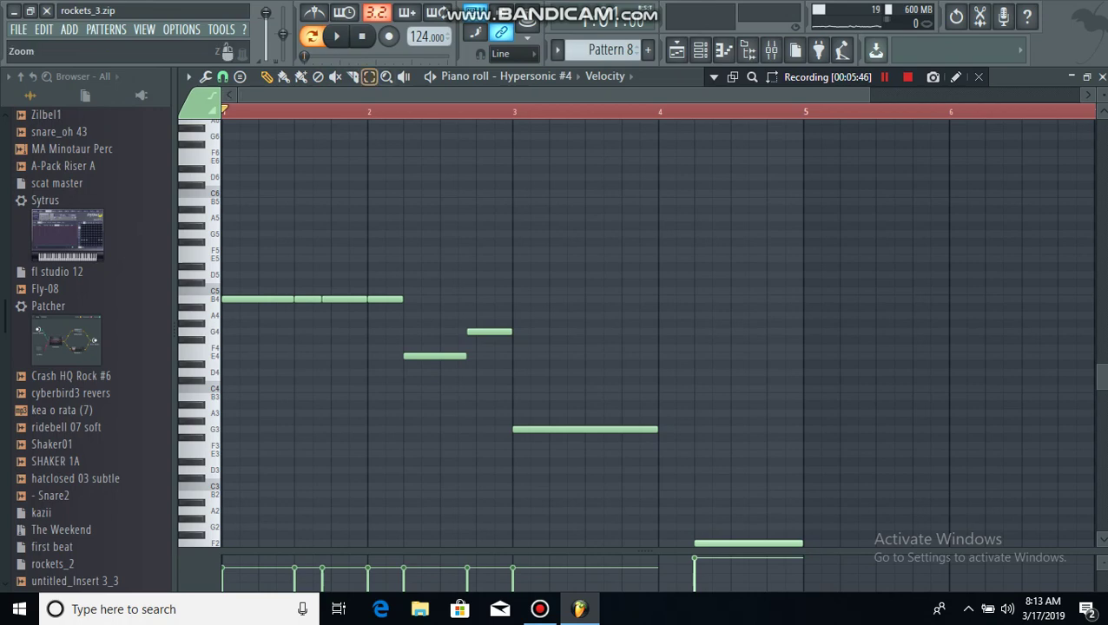
{"action": "left_click", "coordinate": [336, 36]}
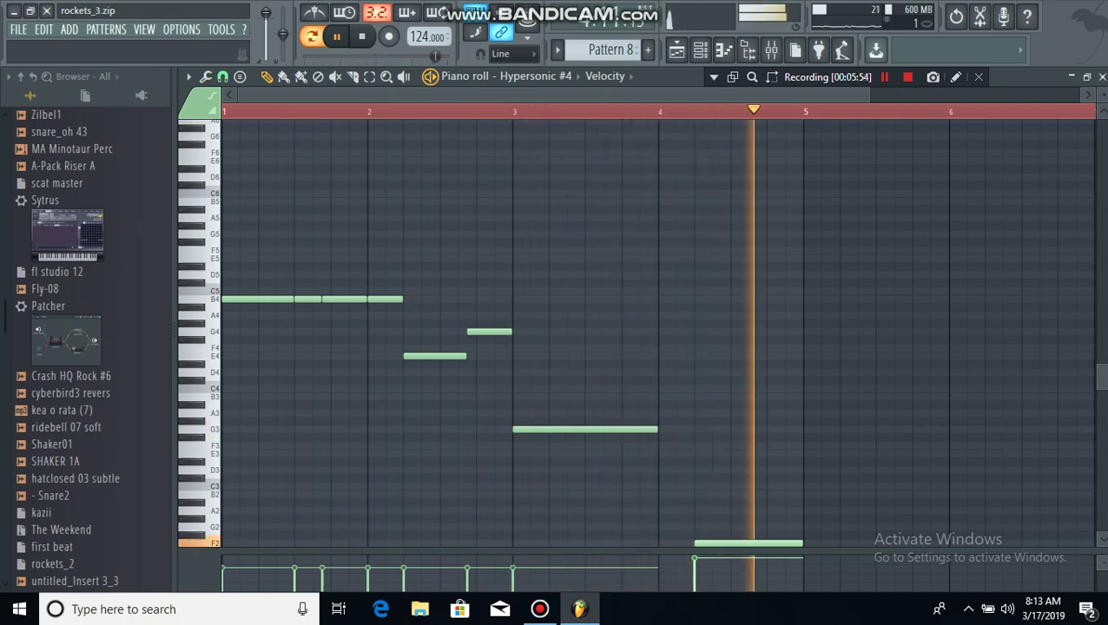
{"action": "key", "text": "space"}
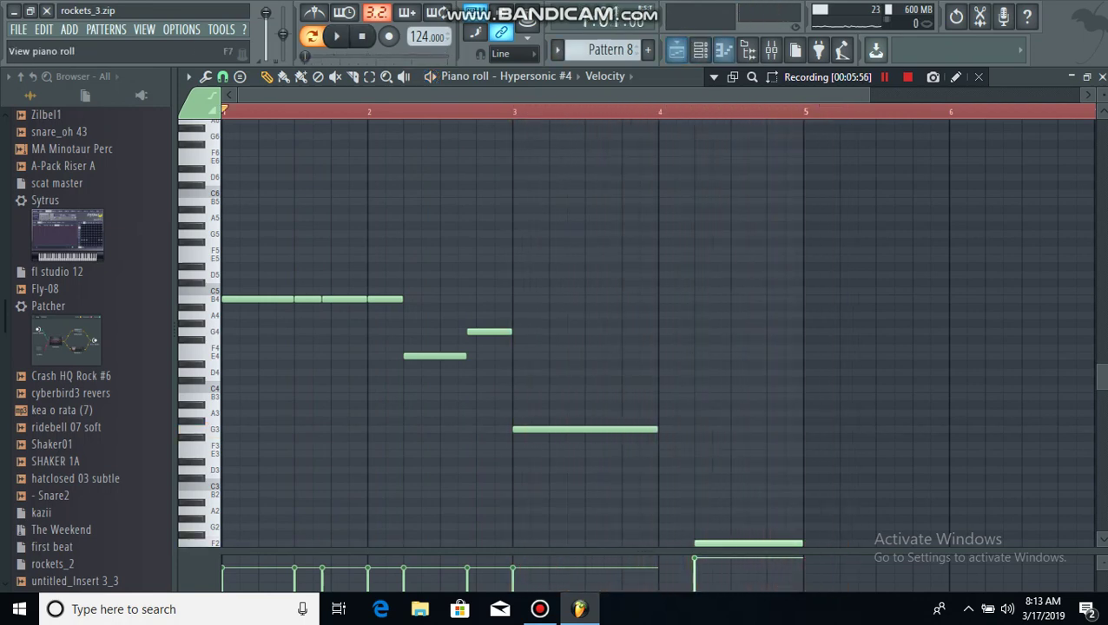
Select Pattern 9 in the channel rack and open its Hypersonic #5 notes in the piano roll
{"action": "left_click", "coordinate": [699, 50]}
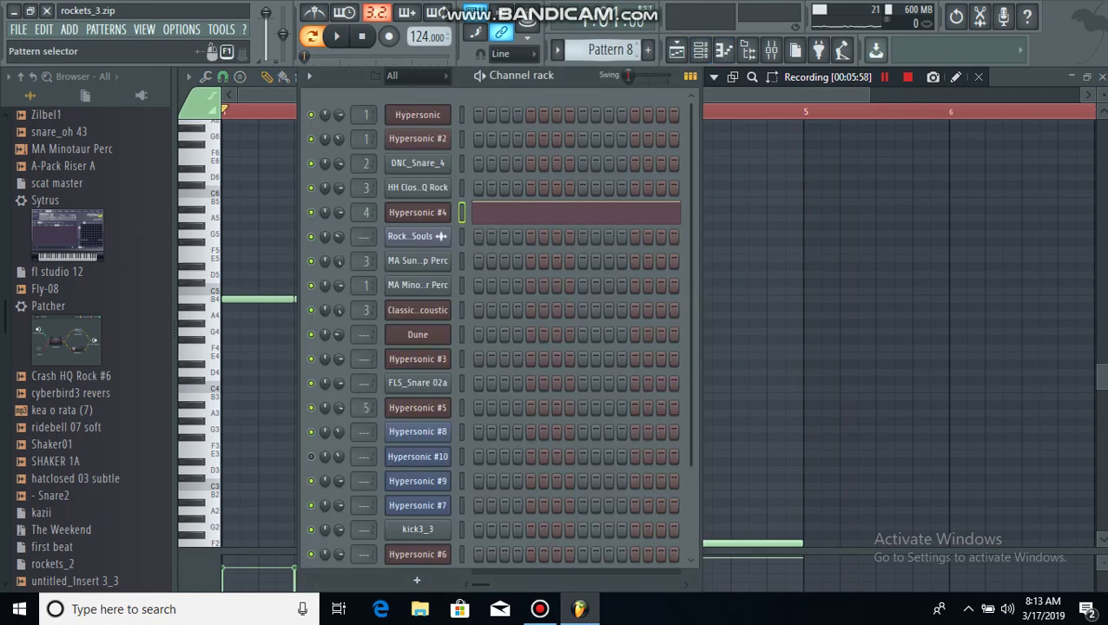
{"action": "left_click_drag", "start_coordinate": [609, 49], "coordinate": [610, 39]}
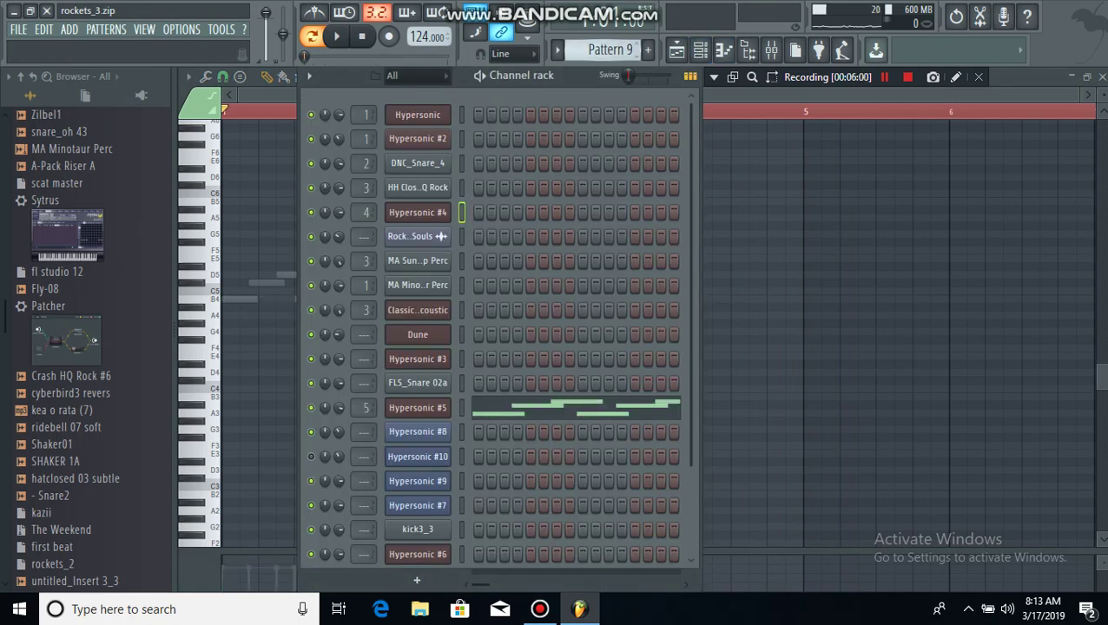
{"action": "left_click", "coordinate": [520, 408]}
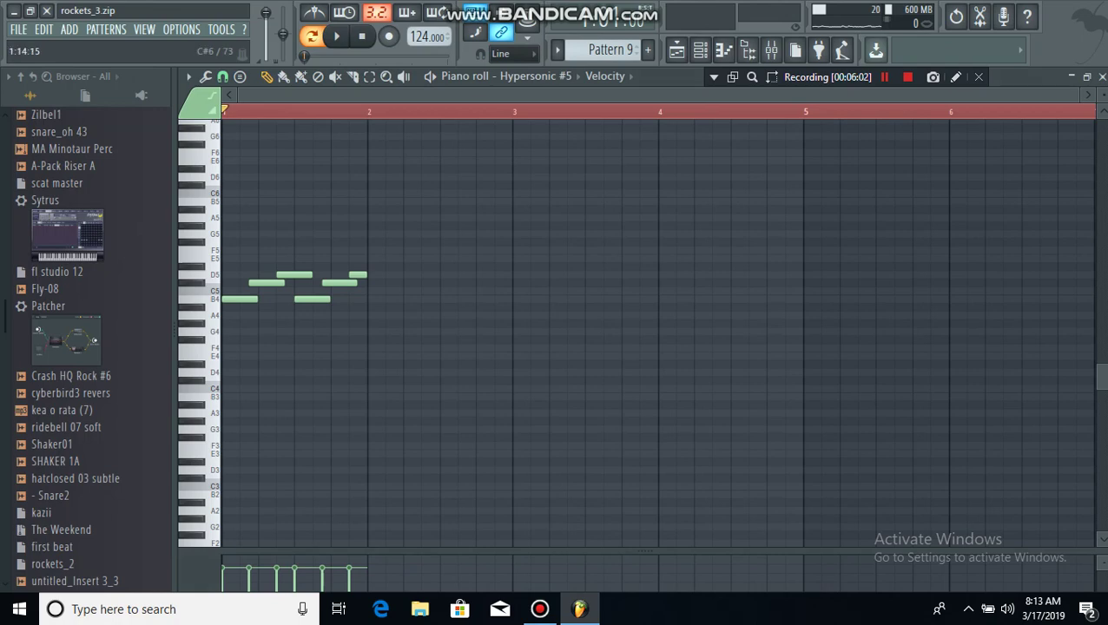
Play Pattern 9's Hypersonic #5 notes twice from bar 1, stopping playback after each pass
{"action": "left_click", "coordinate": [336, 36]}
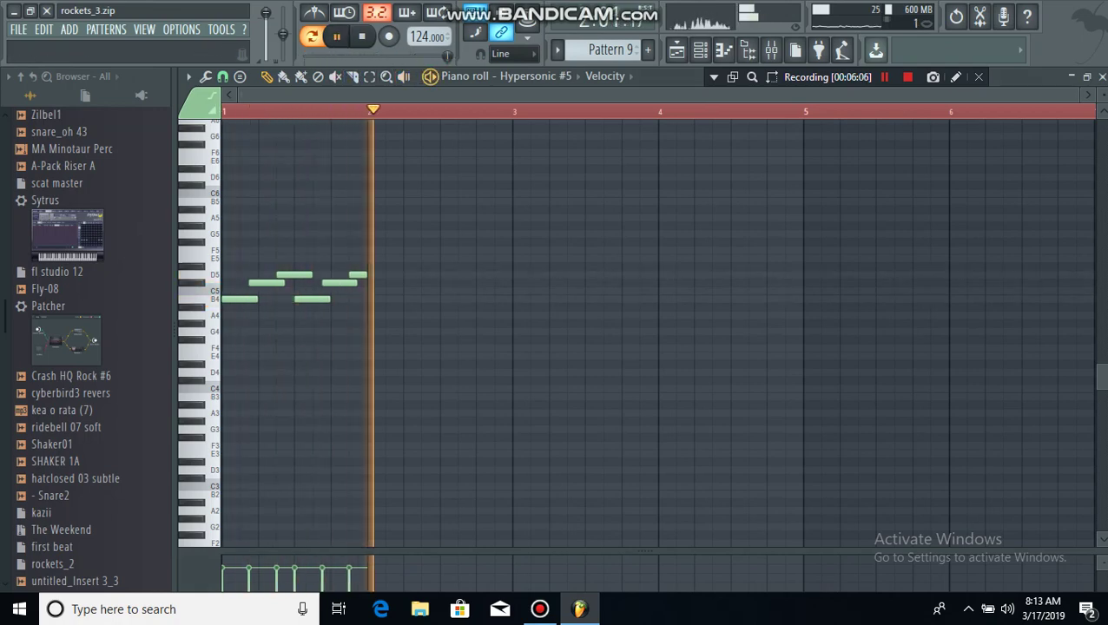
{"action": "left_click", "coordinate": [361, 37]}
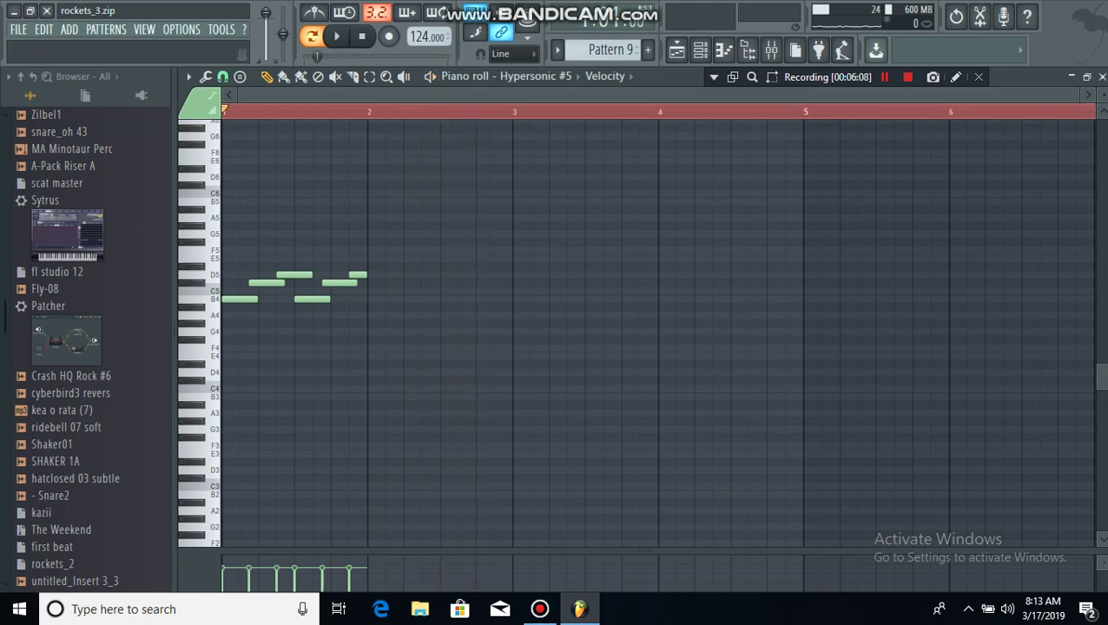
{"action": "left_click", "coordinate": [336, 36]}
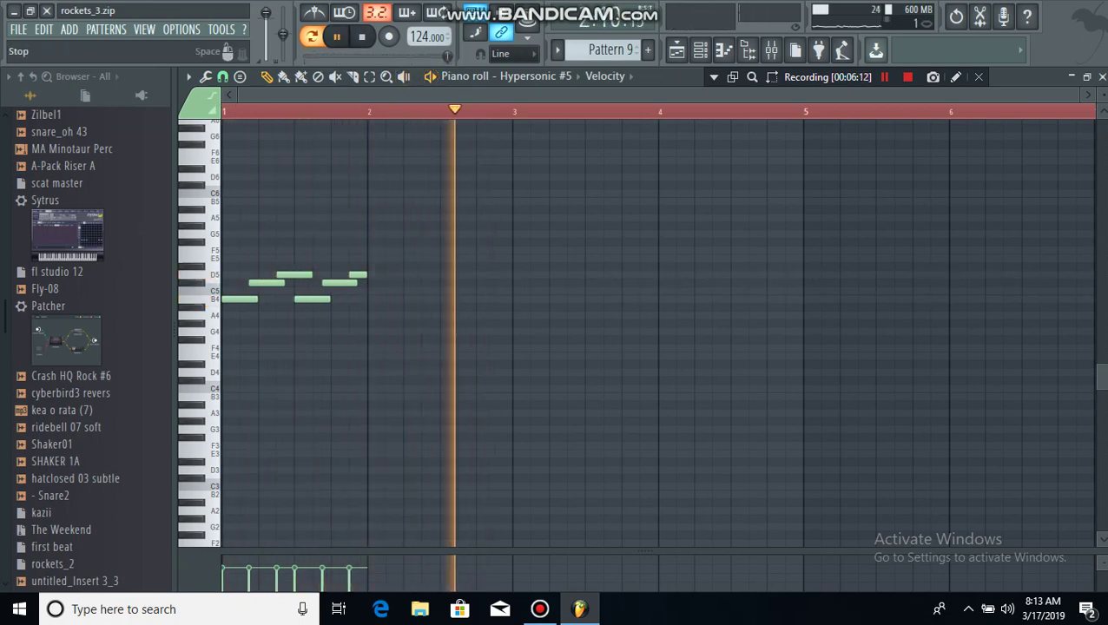
{"action": "left_click", "coordinate": [361, 36]}
Select Pattern 10 in the channel rack, play it, and open its Hypersonic #8 notes in the piano roll
{"action": "left_click", "coordinate": [700, 50]}
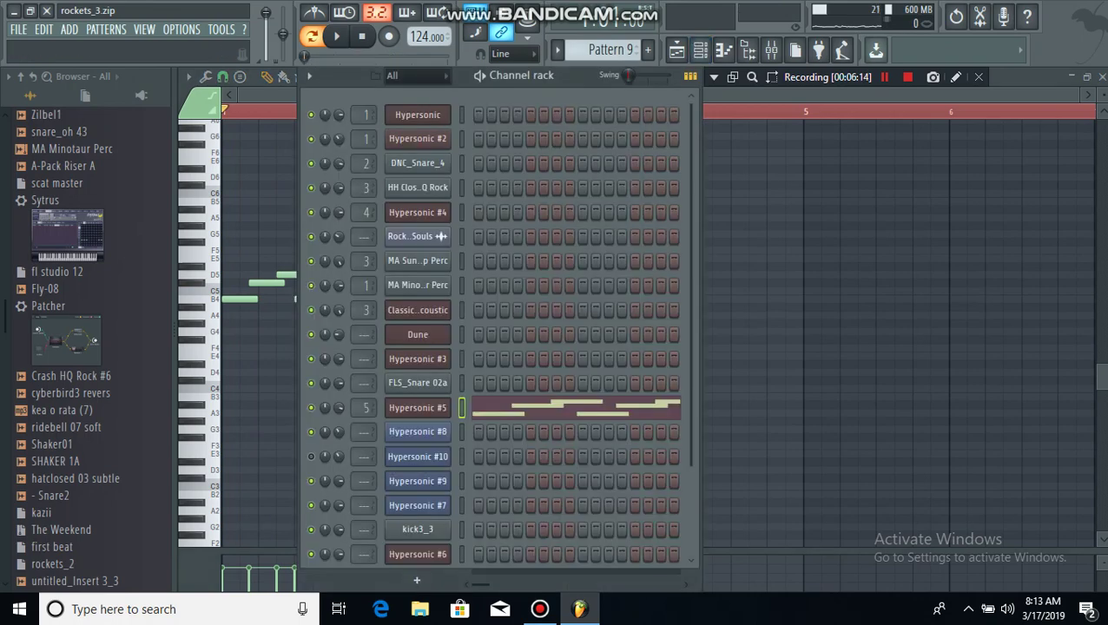
{"action": "scroll", "coordinate": [607, 49], "scroll_direction": "down", "scroll_amount": 1}
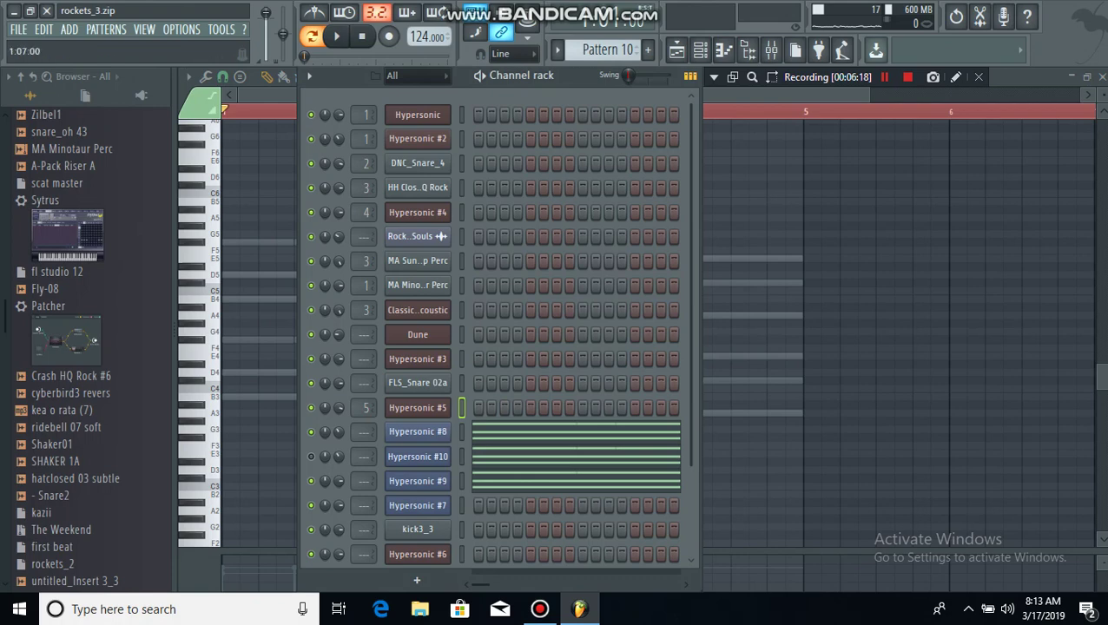
{"action": "left_click", "coordinate": [337, 36]}
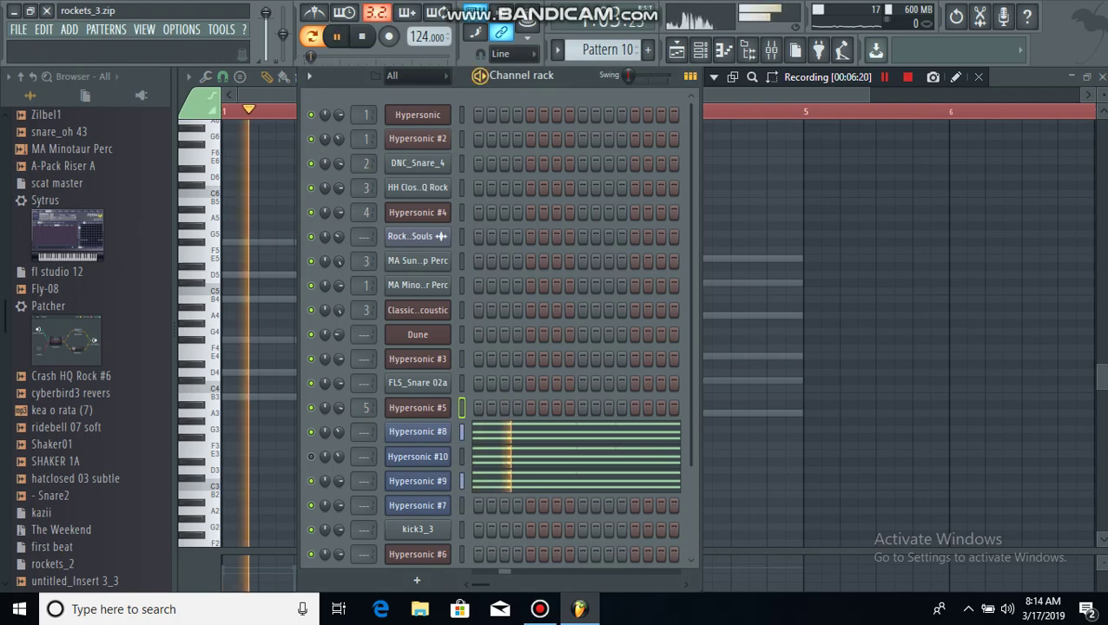
{"action": "left_click", "coordinate": [511, 429]}
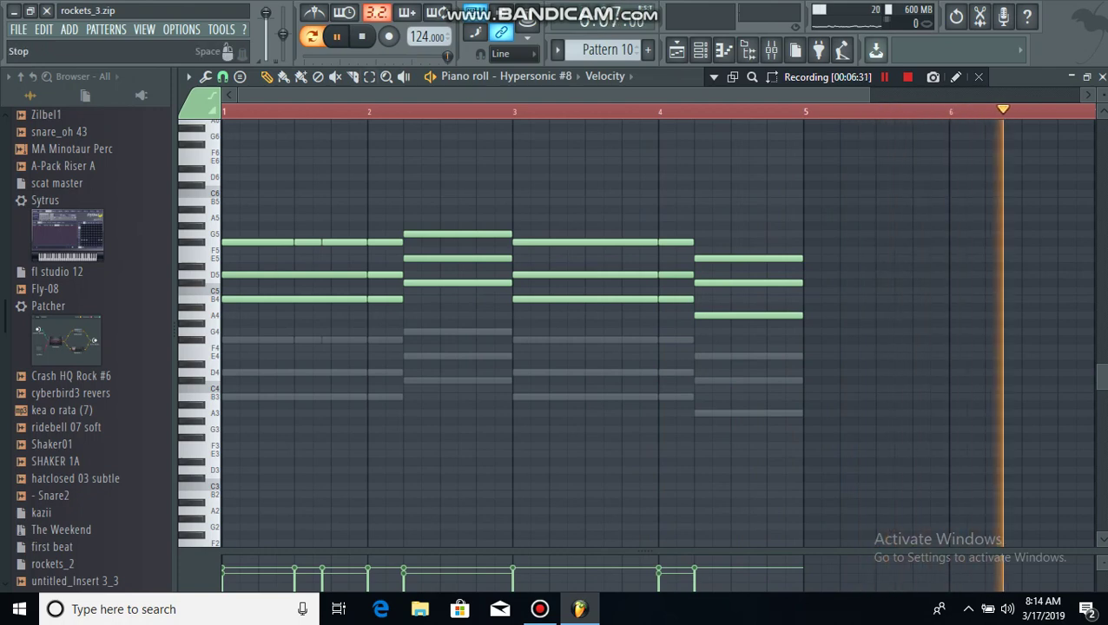
{"action": "key", "text": "space"}
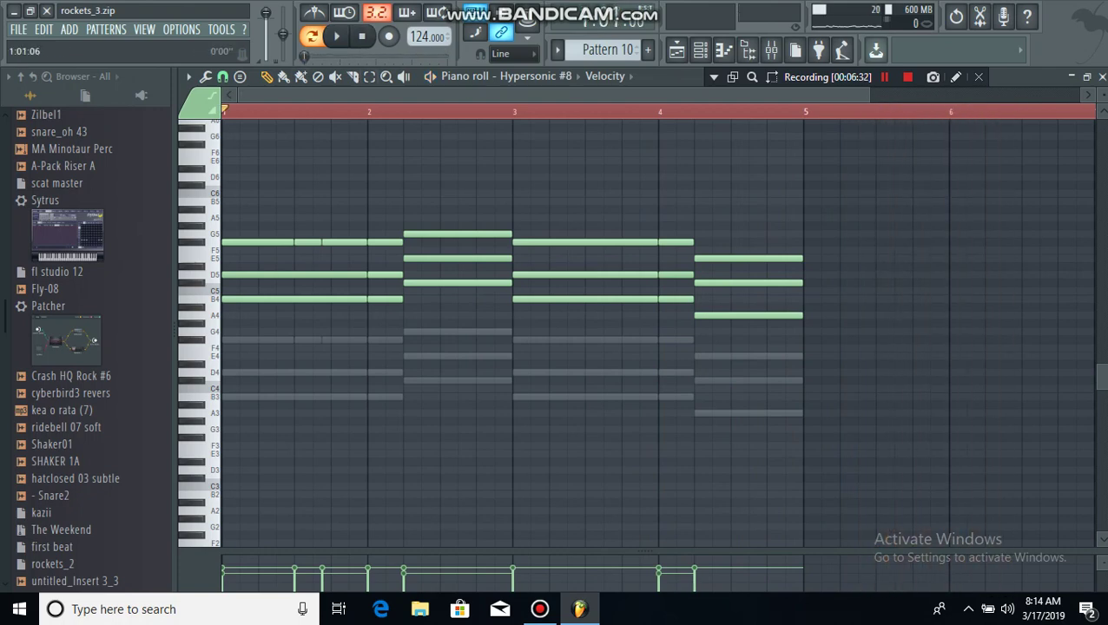
Select all Hypersonic #8 notes and play them looped across bars 1 to 4
{"action": "key", "text": "ctrl+a"}
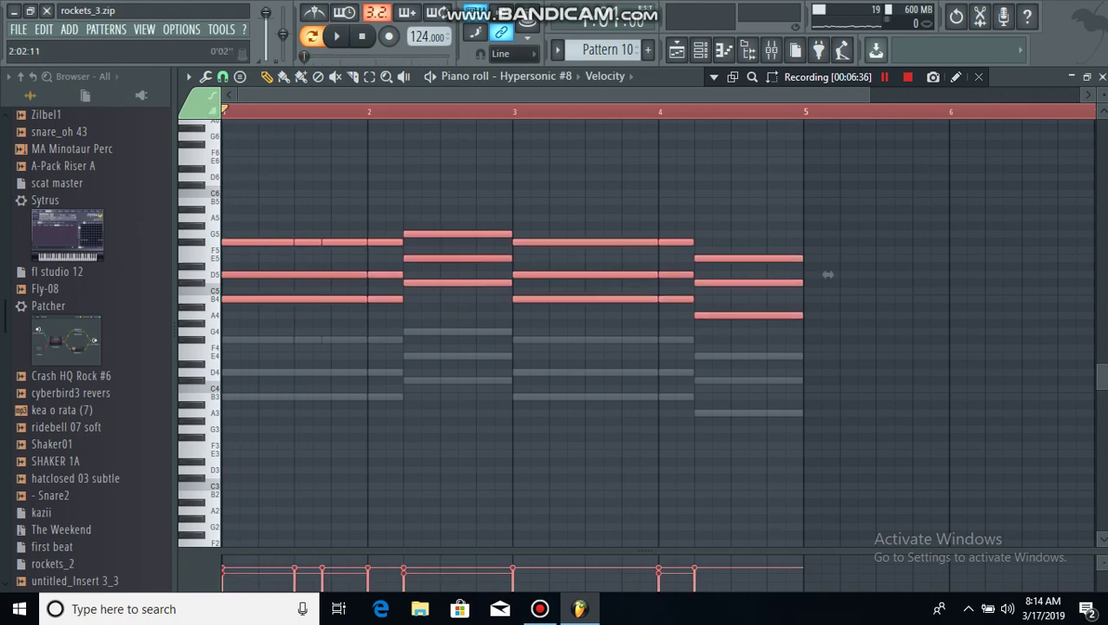
{"action": "key", "text": "ctrl+a"}
{"action": "left_click", "coordinate": [827, 274], "text": "ctrl"}
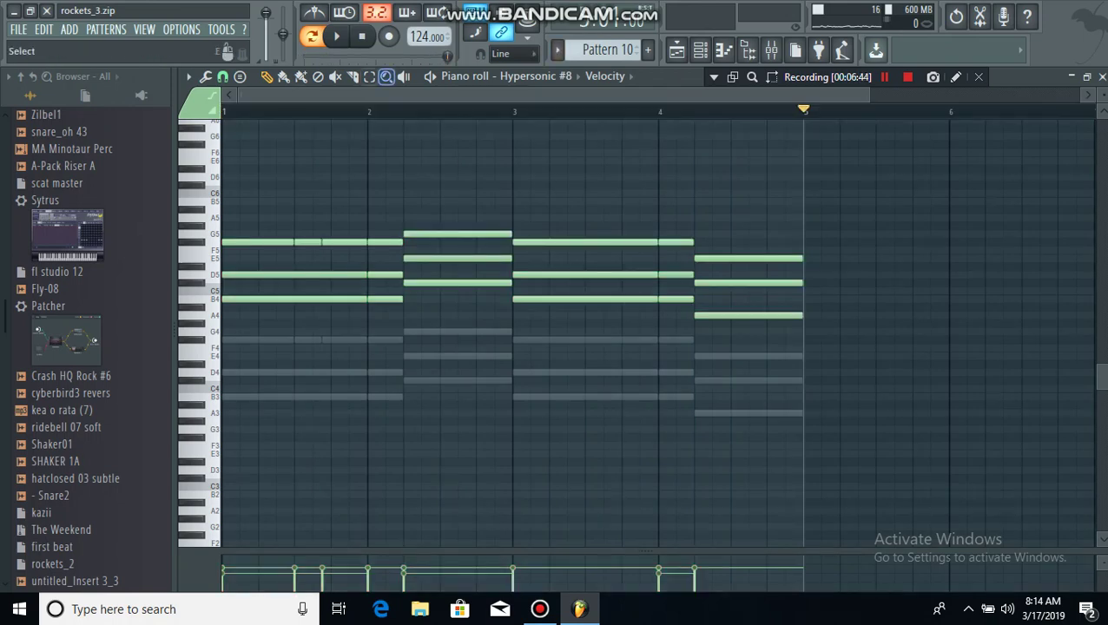
{"action": "key", "text": "ctrl+a"}
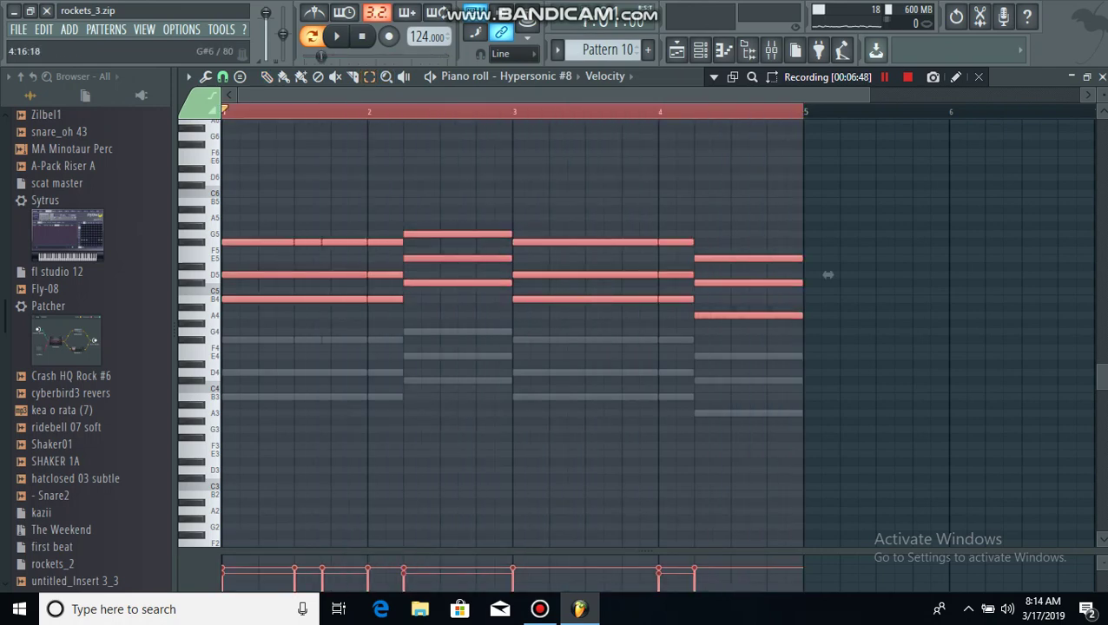
{"action": "left_click", "coordinate": [404, 76]}
{"action": "key", "text": "space"}
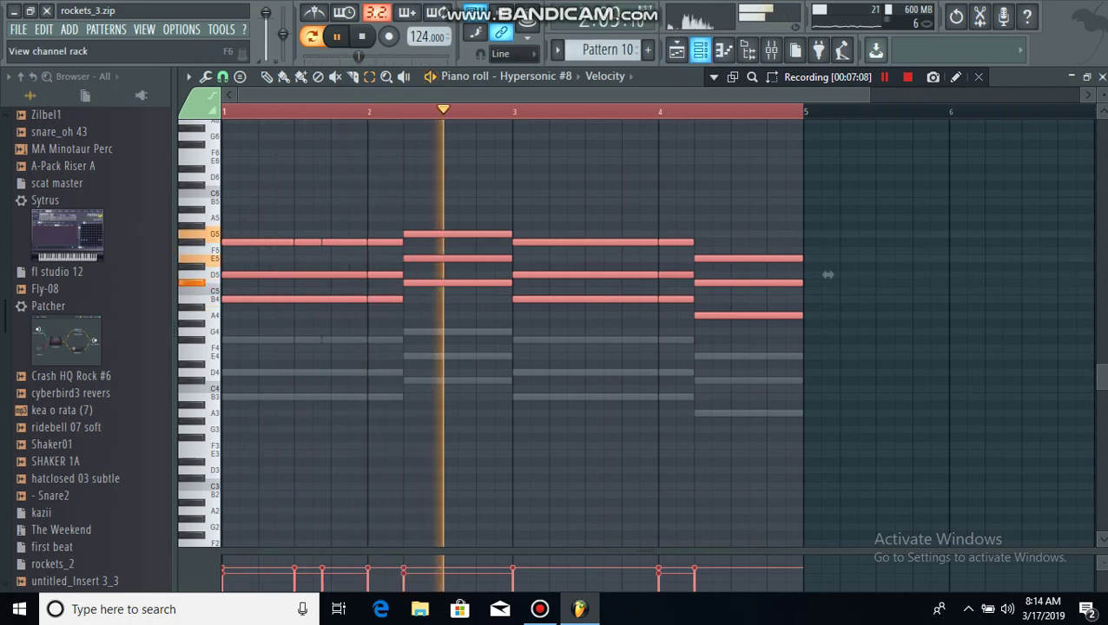
Open Pattern 10's Hypersonic #9 notes in the piano roll during playback, and stop playback
{"action": "key", "text": "F6"}
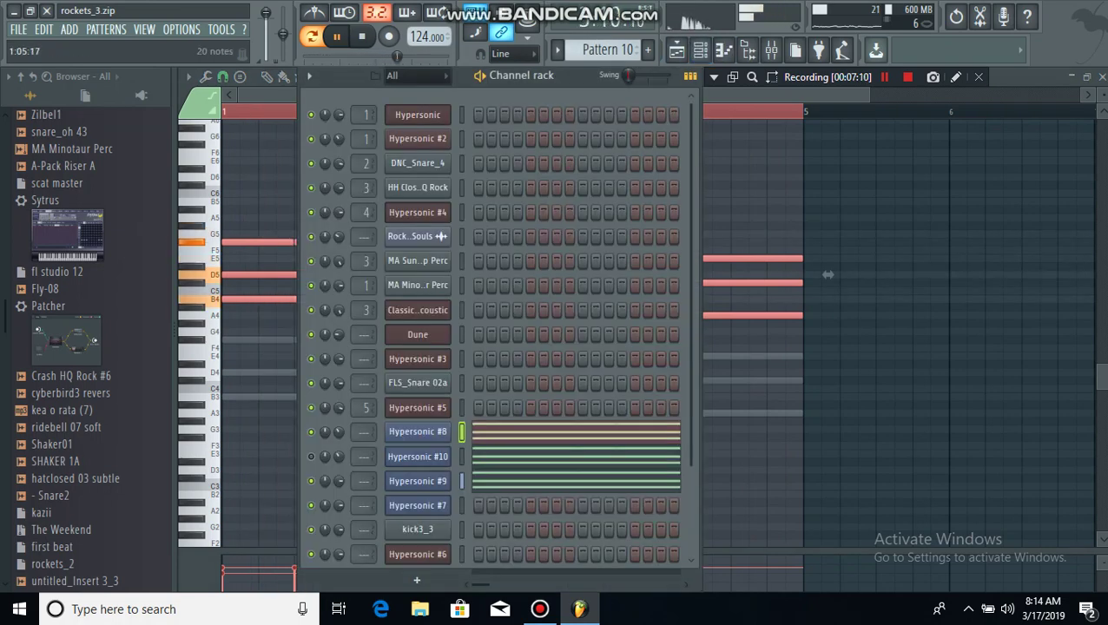
{"action": "key", "text": "F6"}
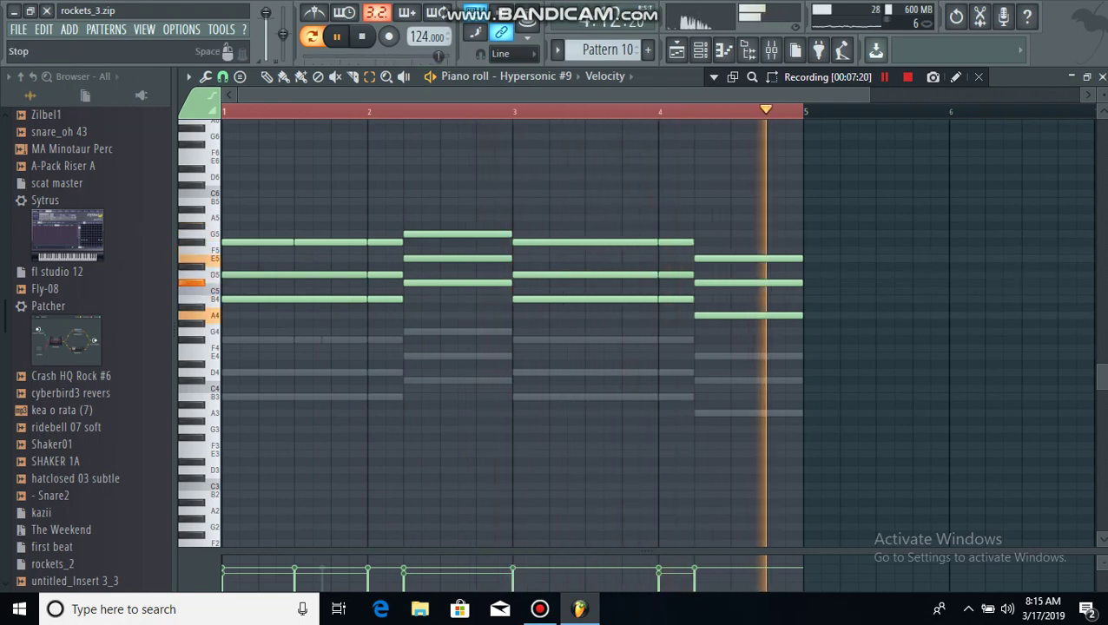
{"action": "key", "text": "space"}
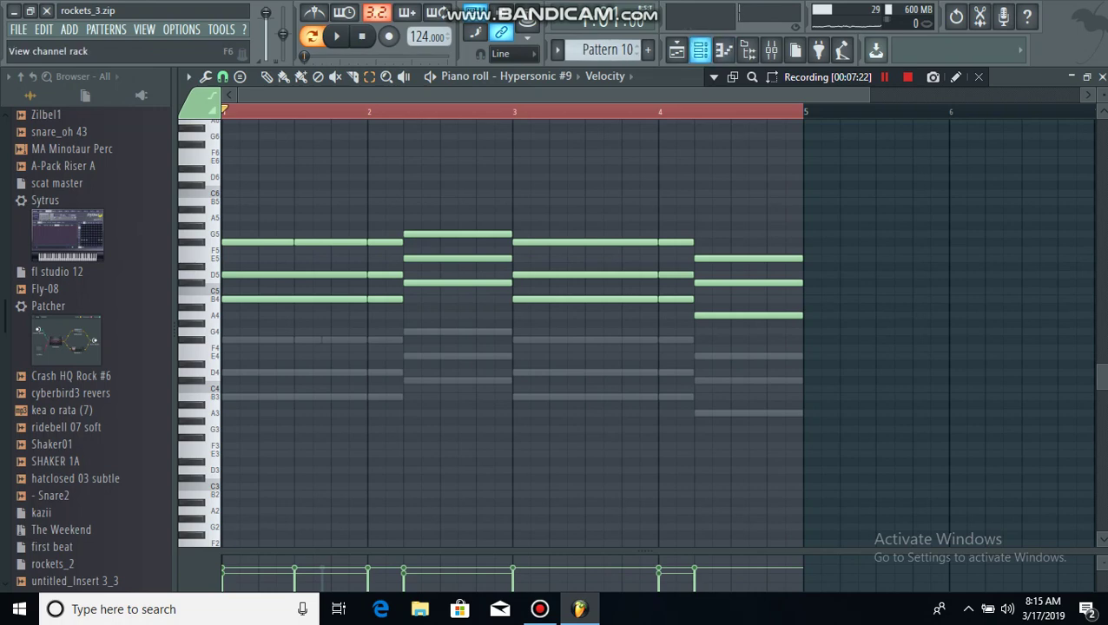
Select Pattern 11 in the channel rack, open its Hypersonic #6 notes in the piano roll and play them twice
{"action": "key", "text": "F6"}
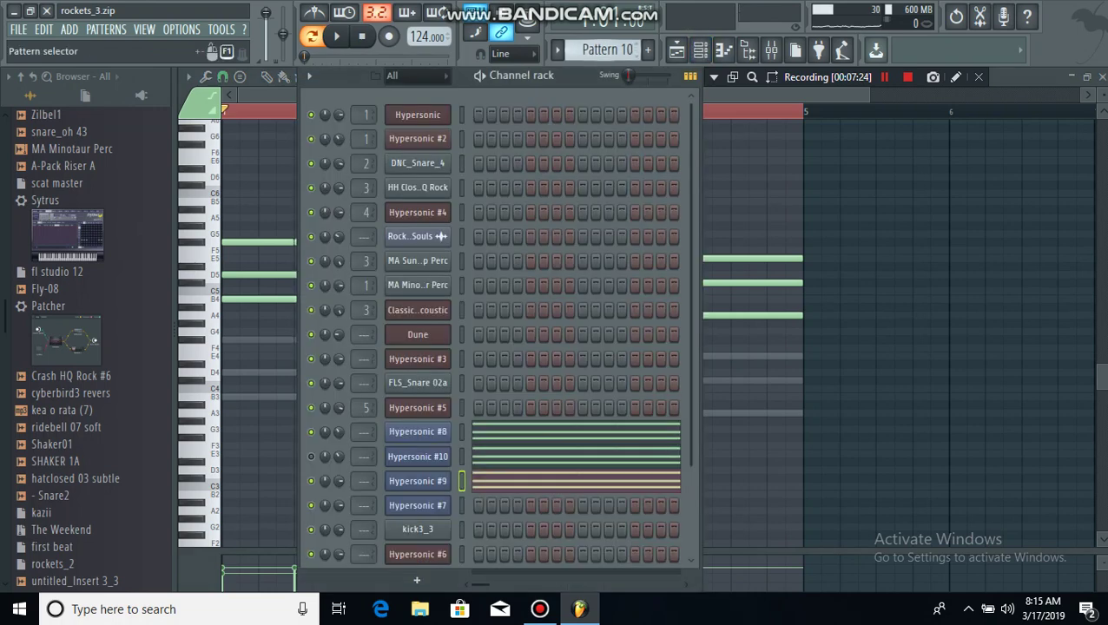
{"action": "scroll", "coordinate": [605, 50], "scroll_direction": "up", "scroll_amount": 1}
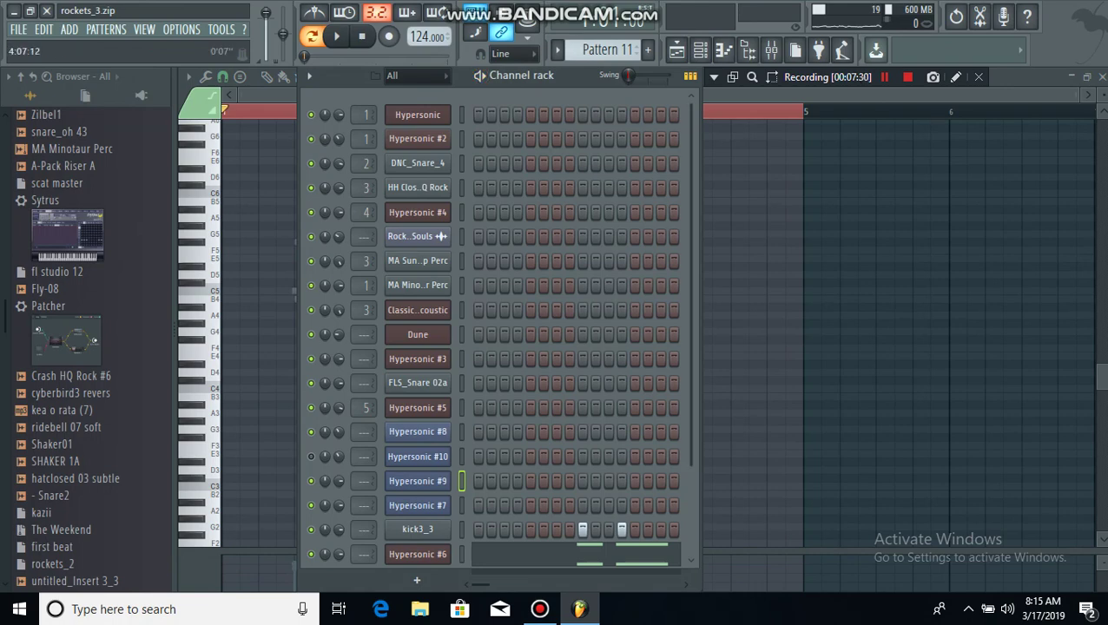
{"action": "left_click", "coordinate": [558, 554]}
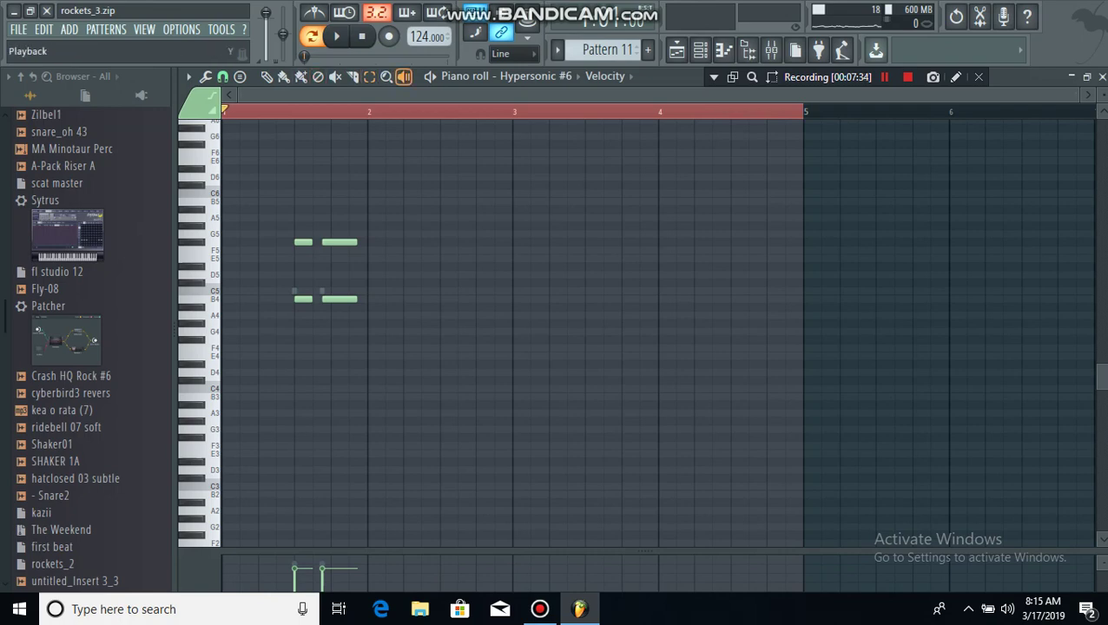
{"action": "key", "text": "space"}
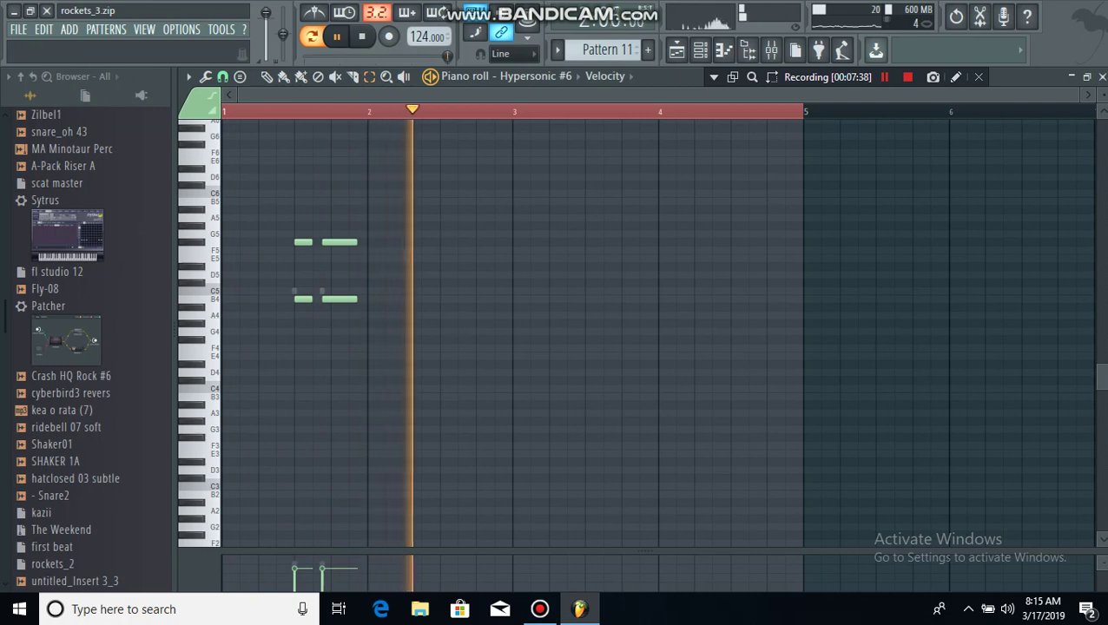
{"action": "key", "text": "space"}
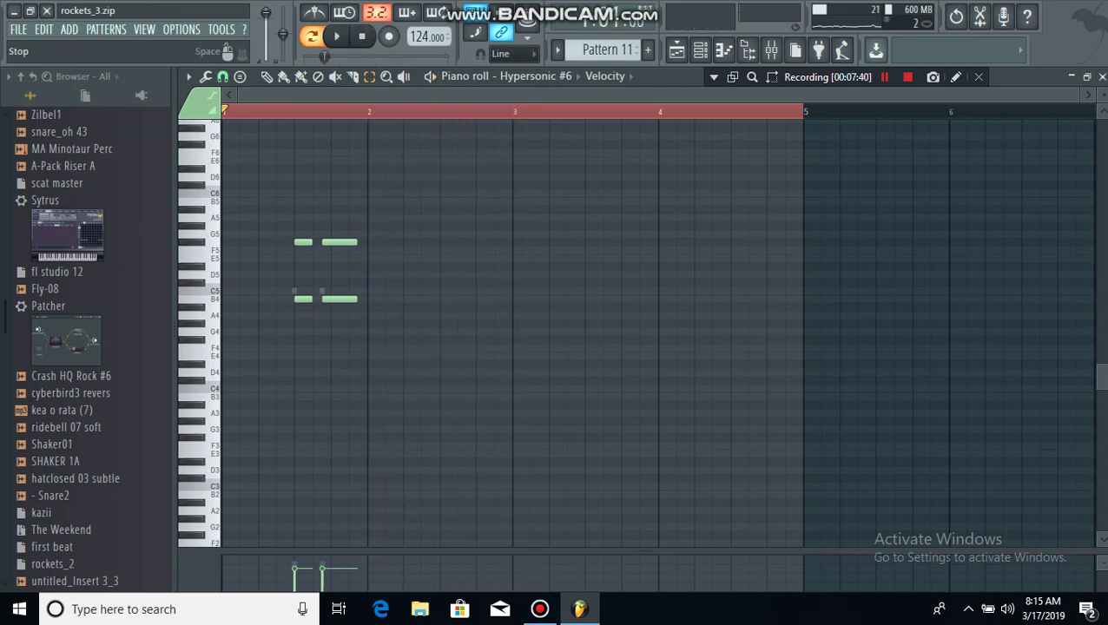
{"action": "key", "text": "space"}
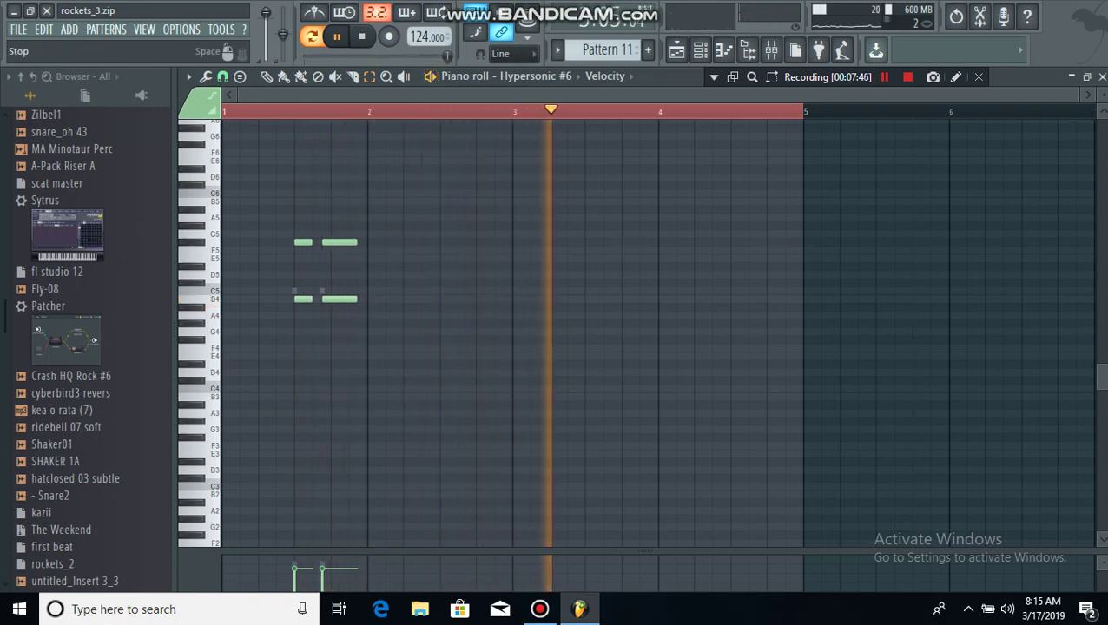
{"action": "key", "text": "space"}
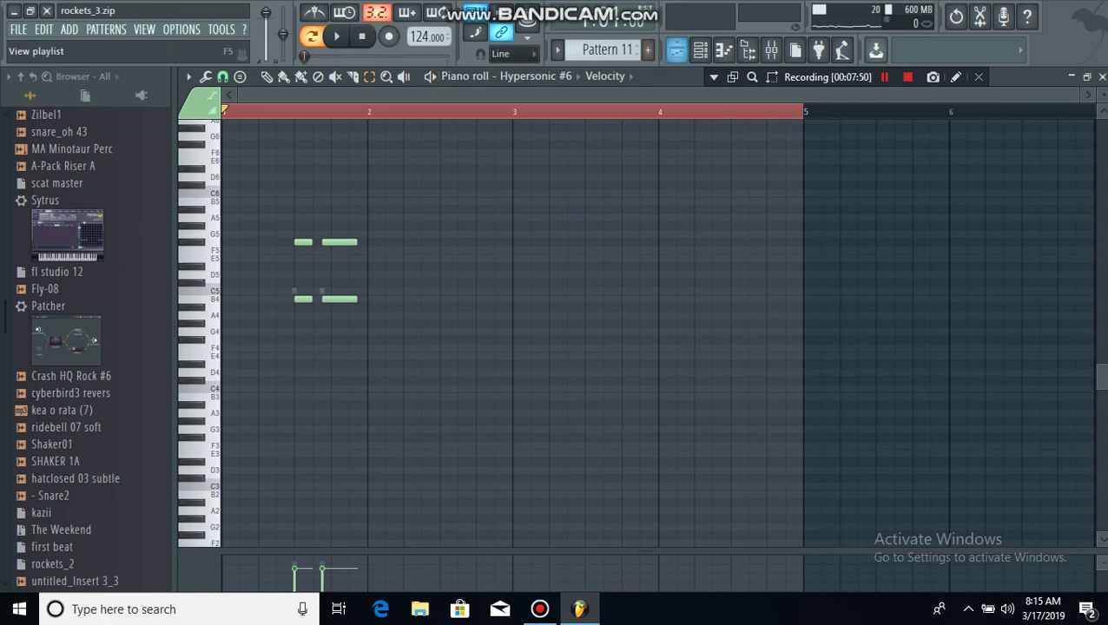
Select Pattern 12 in the channel rack, open its kick3_3 notes in the piano roll and play them twice
{"action": "key", "text": "F6"}
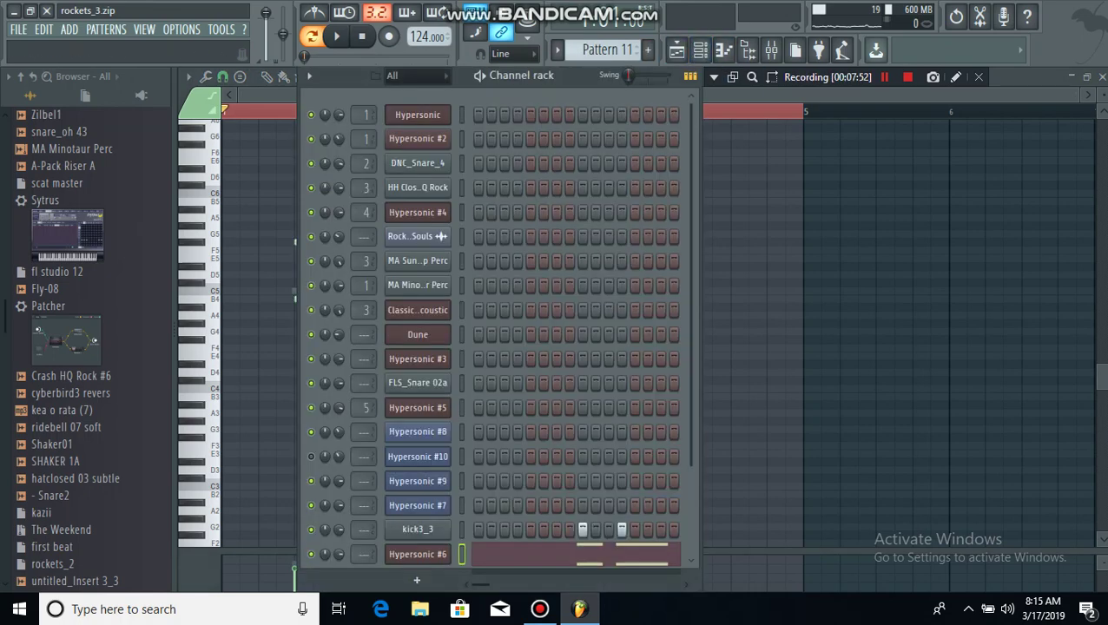
{"action": "scroll", "coordinate": [607, 50], "scroll_direction": "down", "scroll_amount": 1}
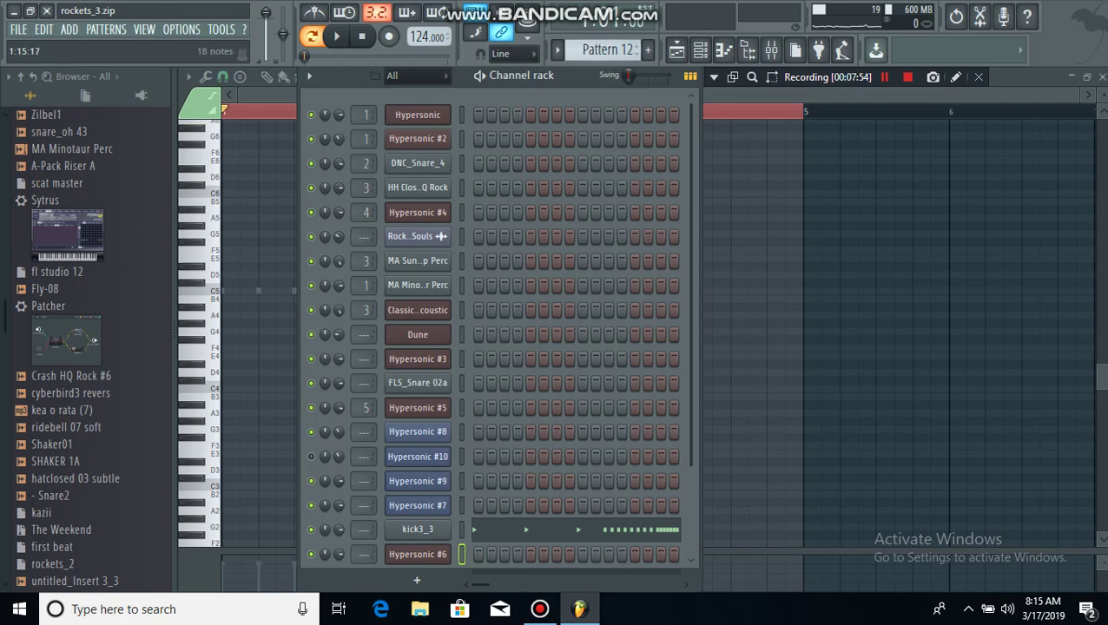
{"action": "left_click", "coordinate": [567, 528]}
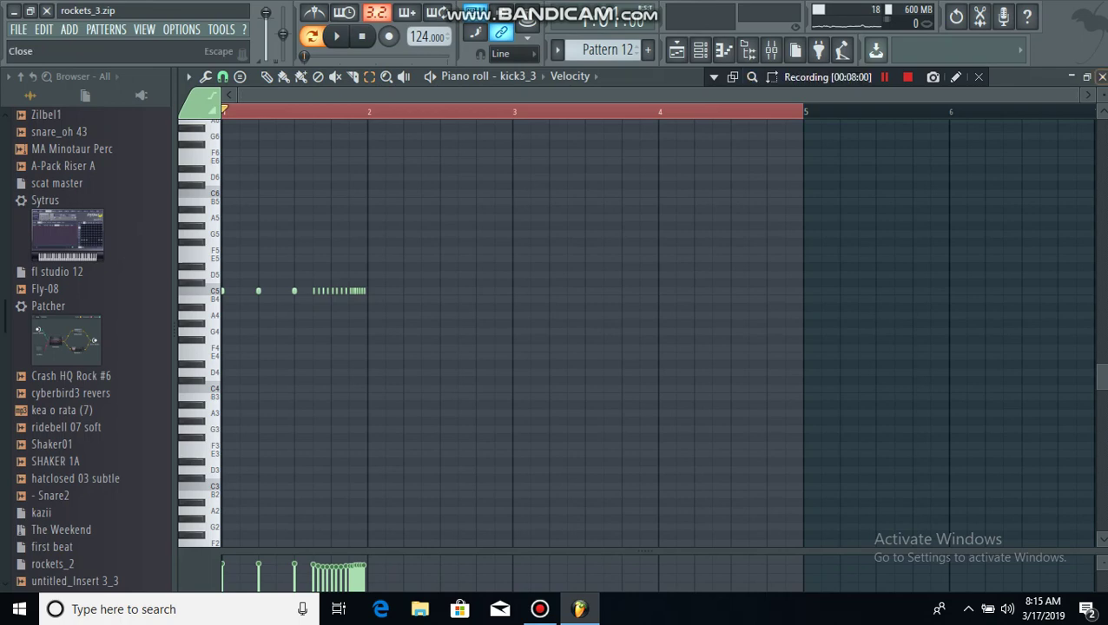
{"action": "left_click_drag", "start_coordinate": [1078, 95], "coordinate": [584, 95]}
{"action": "left_click", "coordinate": [337, 36]}
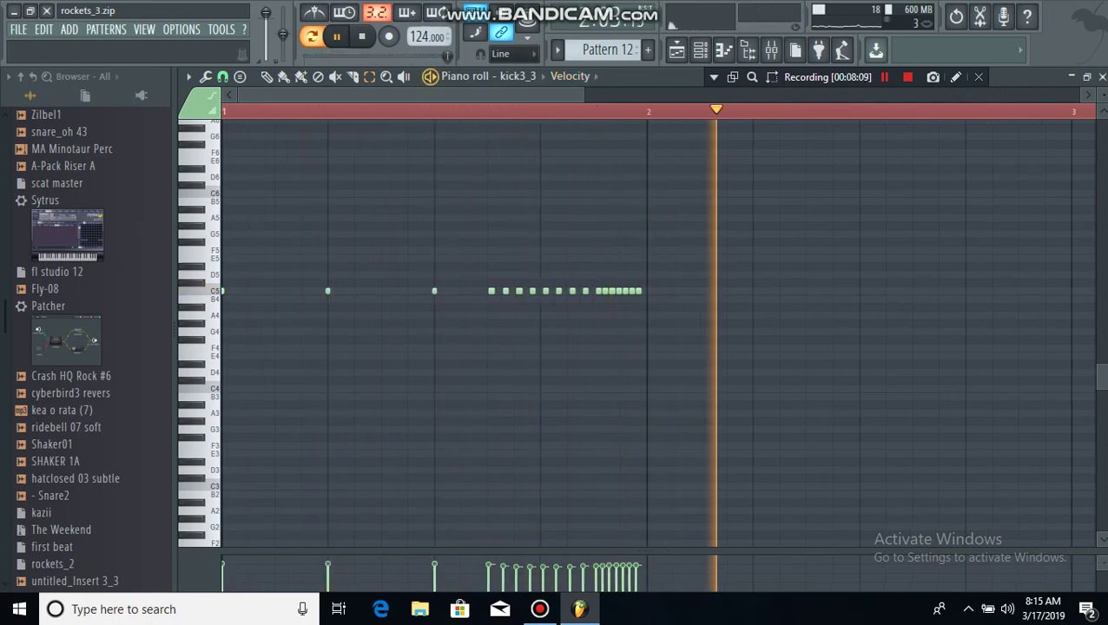
{"action": "left_click", "coordinate": [362, 36]}
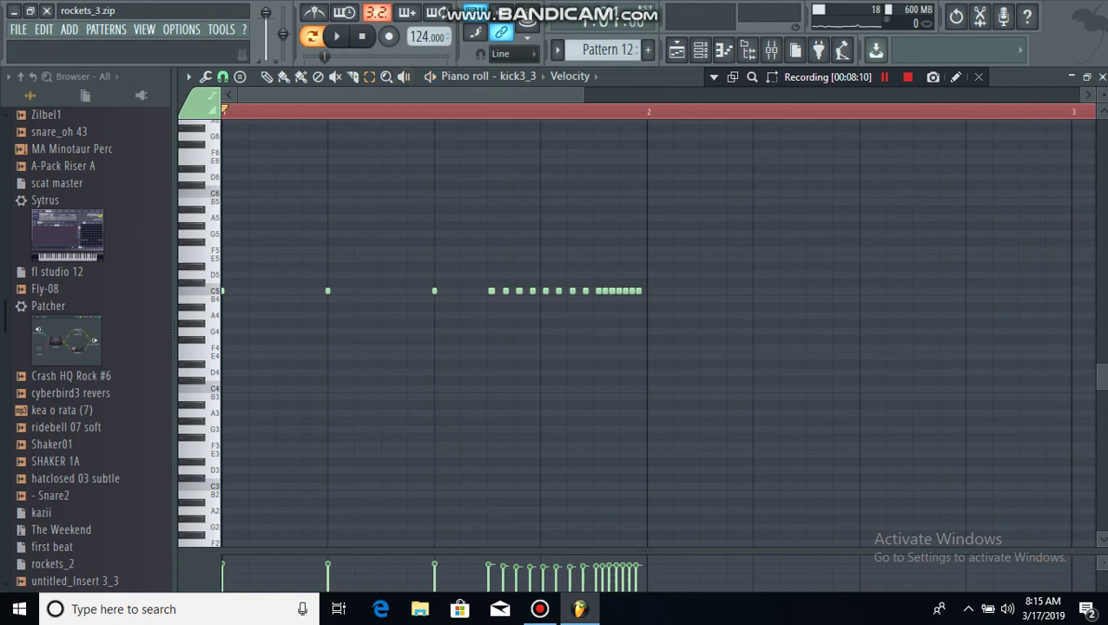
{"action": "left_click", "coordinate": [337, 35]}
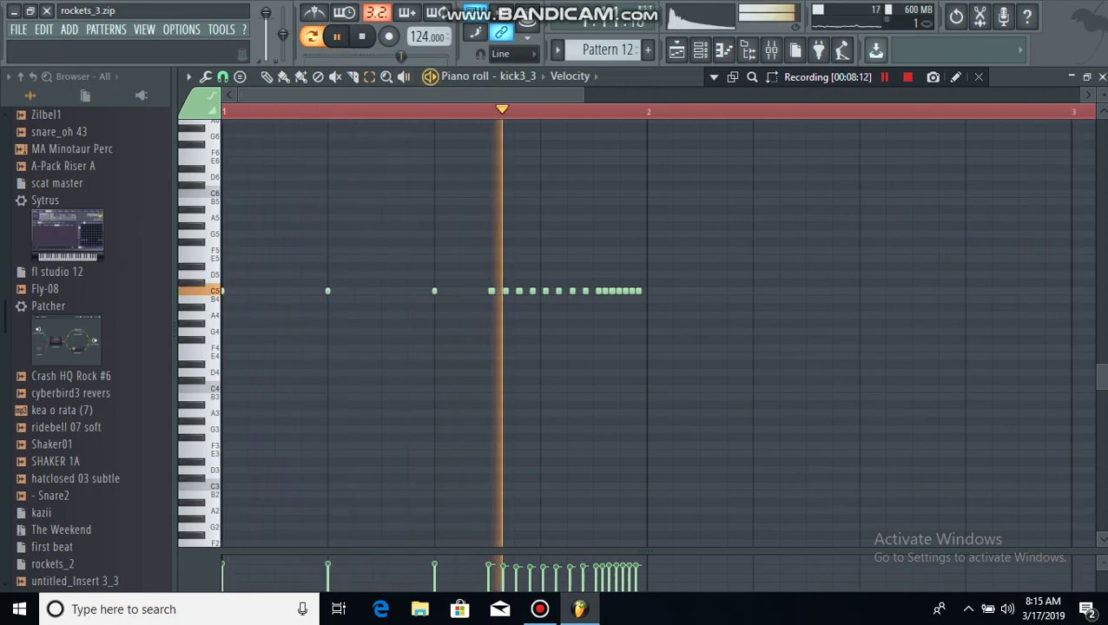
{"action": "left_click", "coordinate": [362, 35]}
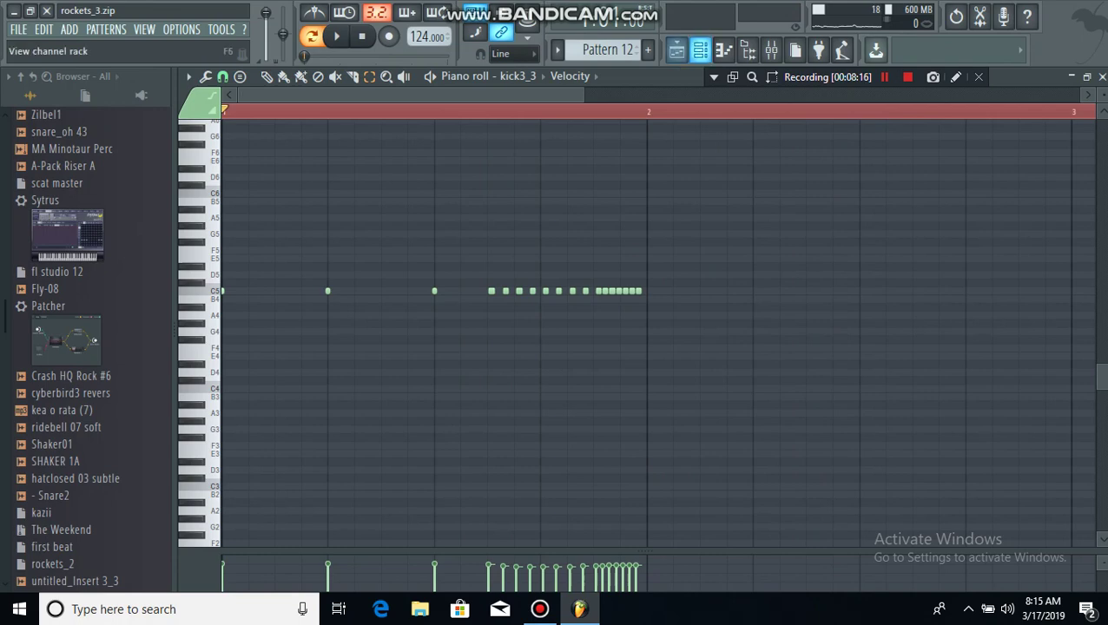
Step on to Patterns 14 and 15, checking every channel down to the last volume envelope for notes
{"action": "left_click", "coordinate": [675, 49]}
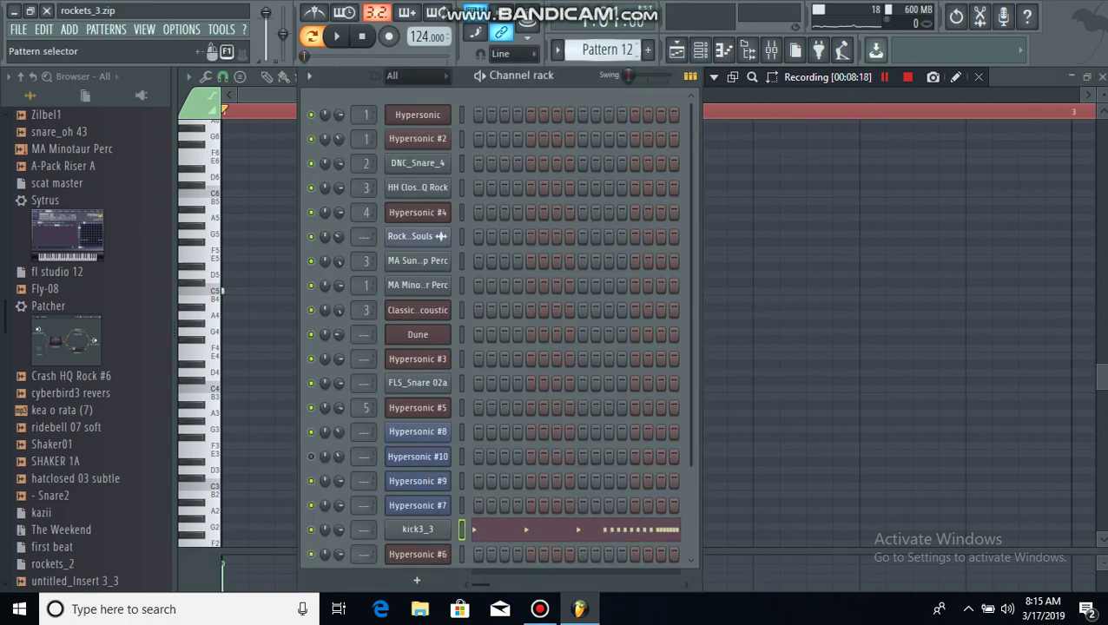
{"action": "left_click_drag", "start_coordinate": [606, 50], "coordinate": [606, 35]}
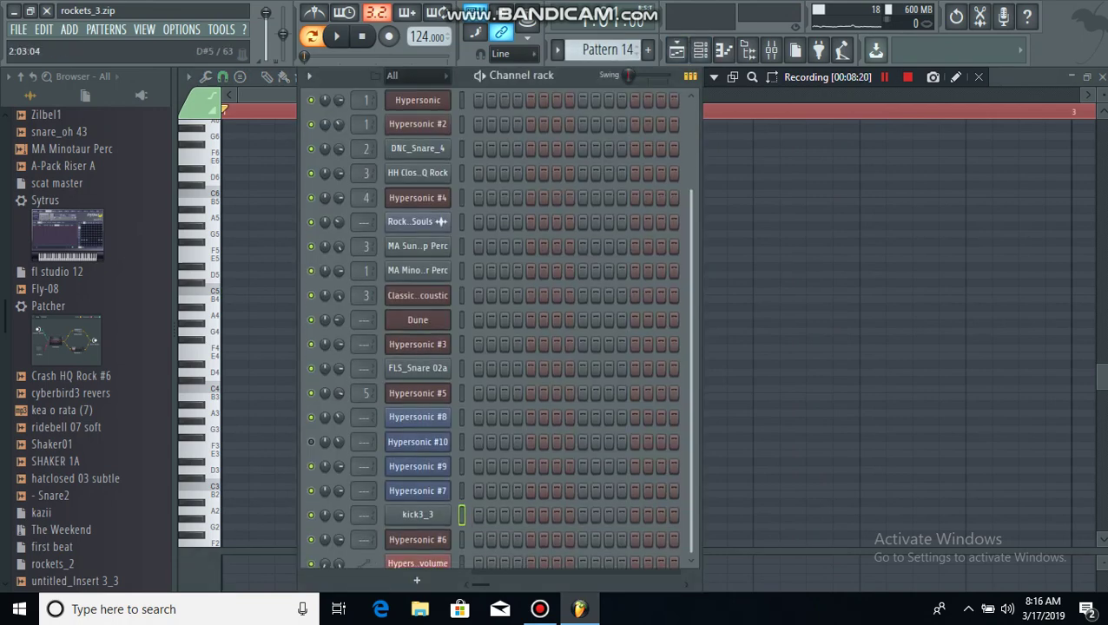
{"action": "scroll", "coordinate": [500, 330], "scroll_direction": "down", "scroll_amount": 3}
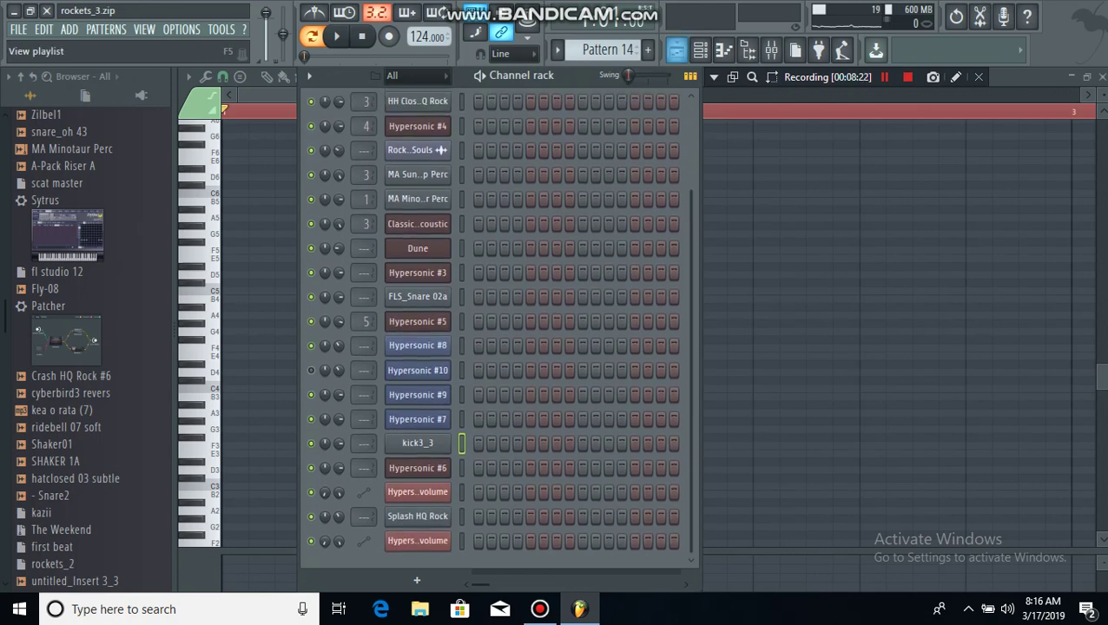
{"action": "scroll", "coordinate": [499, 330], "scroll_direction": "up", "scroll_amount": 3}
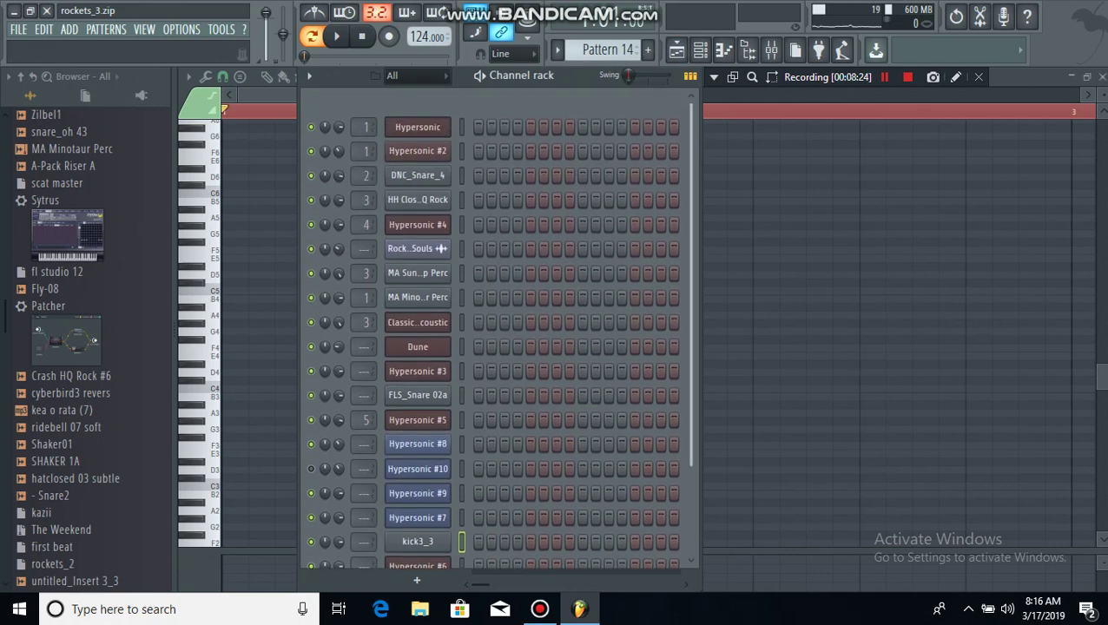
{"action": "scroll", "coordinate": [499, 330], "scroll_direction": "down", "scroll_amount": 4}
{"action": "scroll", "coordinate": [499, 330], "scroll_direction": "up", "scroll_amount": 1}
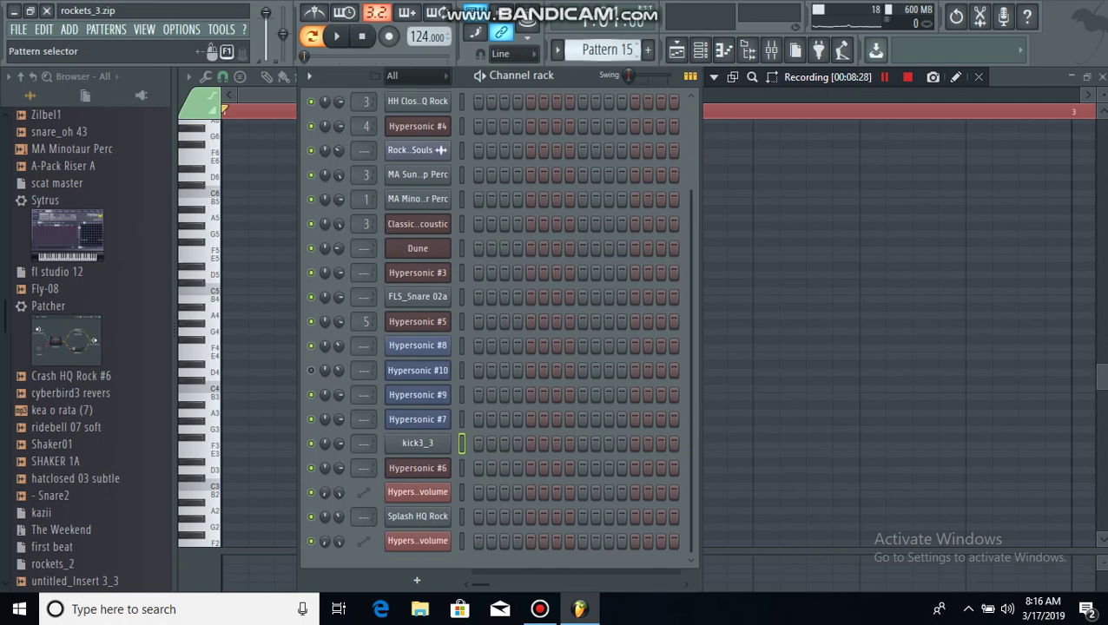
Play the full arrangement in the playlist and place a copy of Track 13's Pattern 12 clip at bar 40
{"action": "key", "text": "F5"}
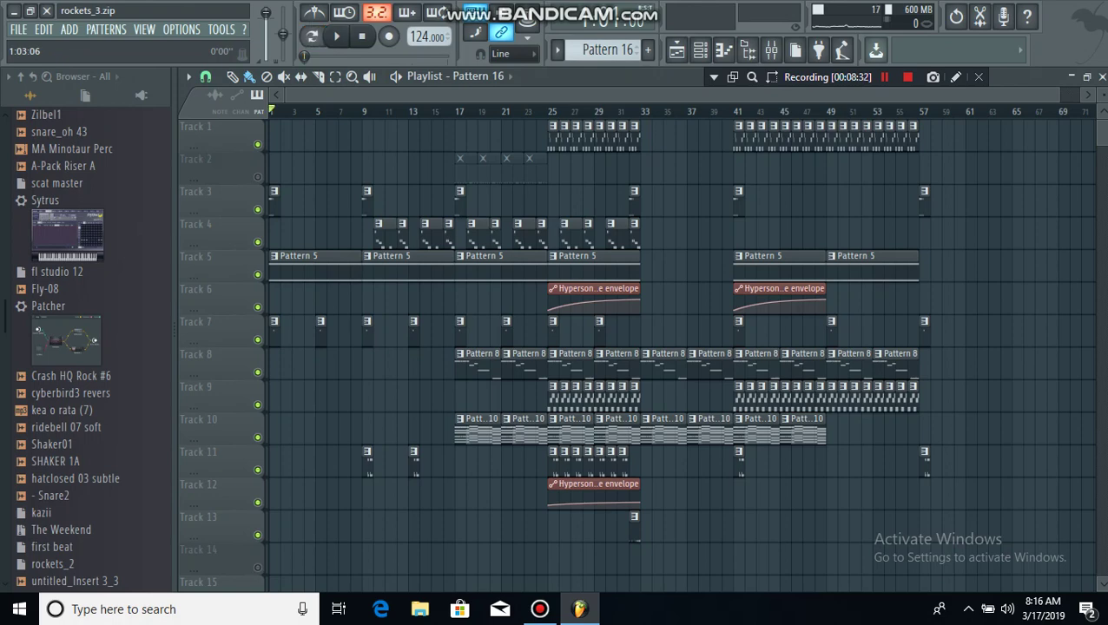
{"action": "key", "text": "space"}
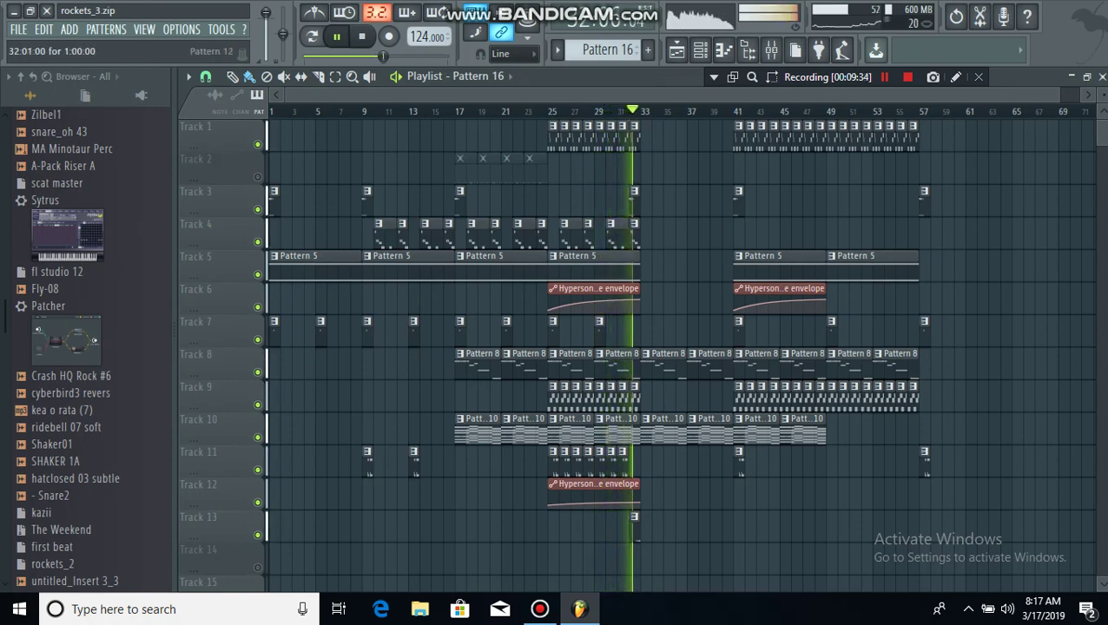
{"action": "left_click", "coordinate": [634, 525]}
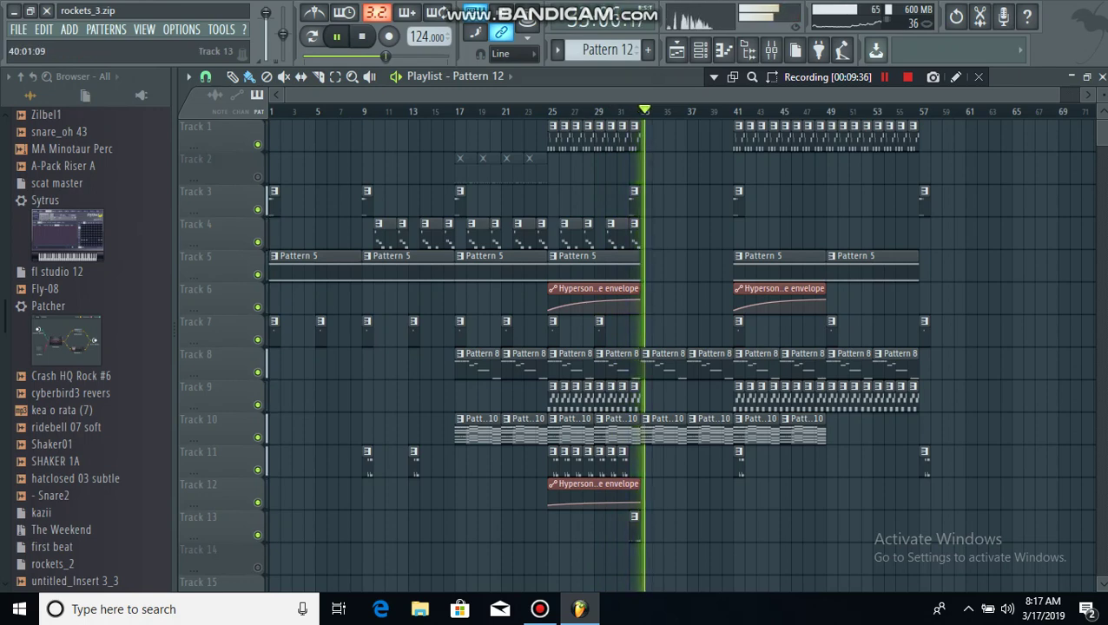
{"action": "left_click", "coordinate": [727, 521]}
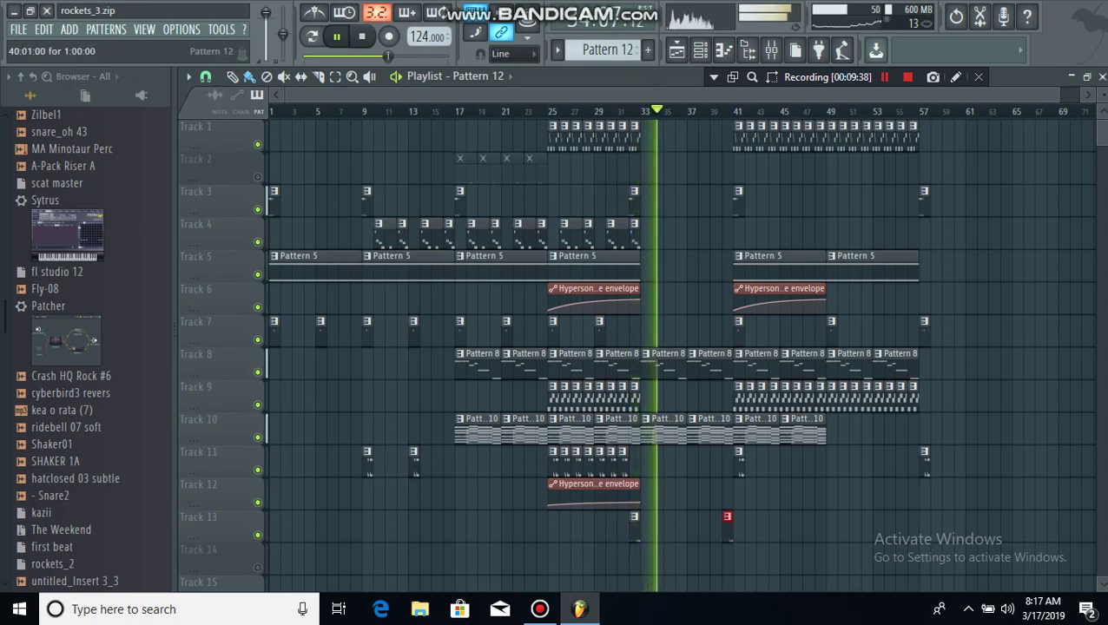